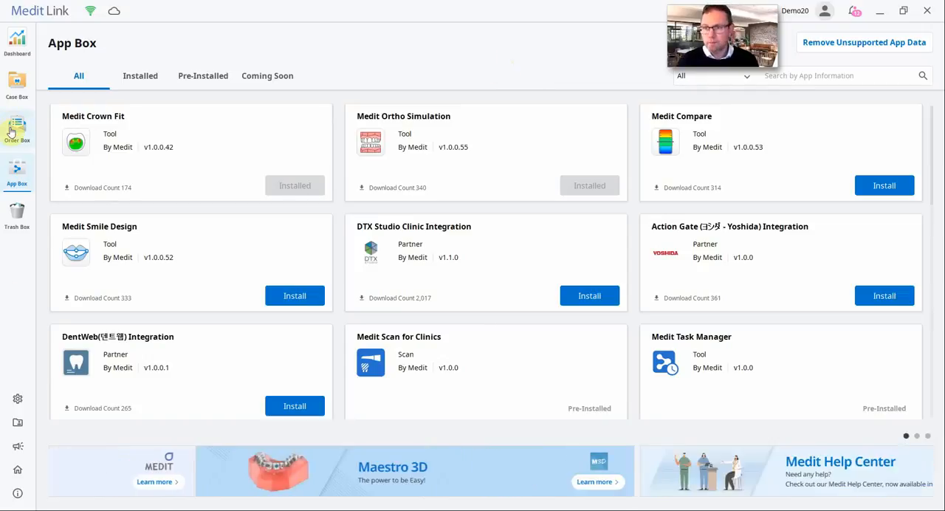
# - Open the Example orthocase case modified 17/11/2020 10:51 from the Case Box
pyautogui.click(20, 82)
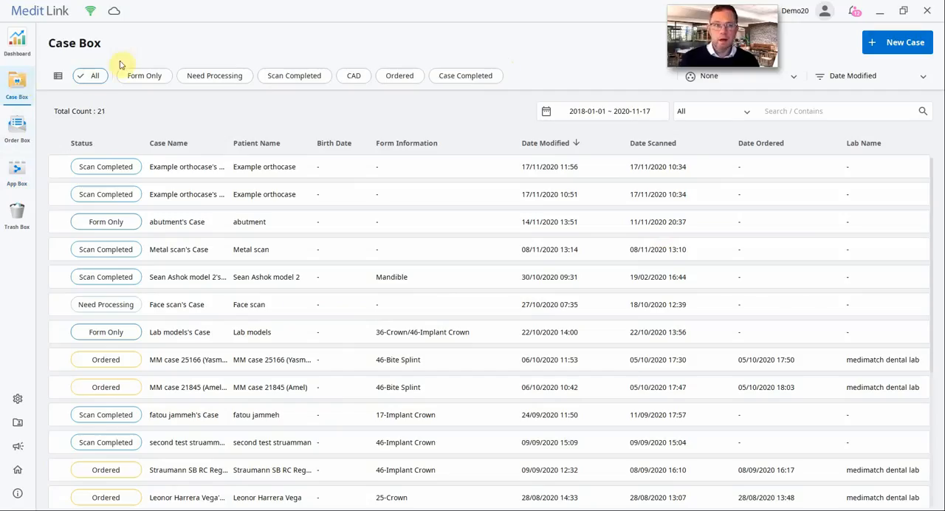
pyautogui.moveTo(705, 19); pyautogui.dragTo(605, 11)
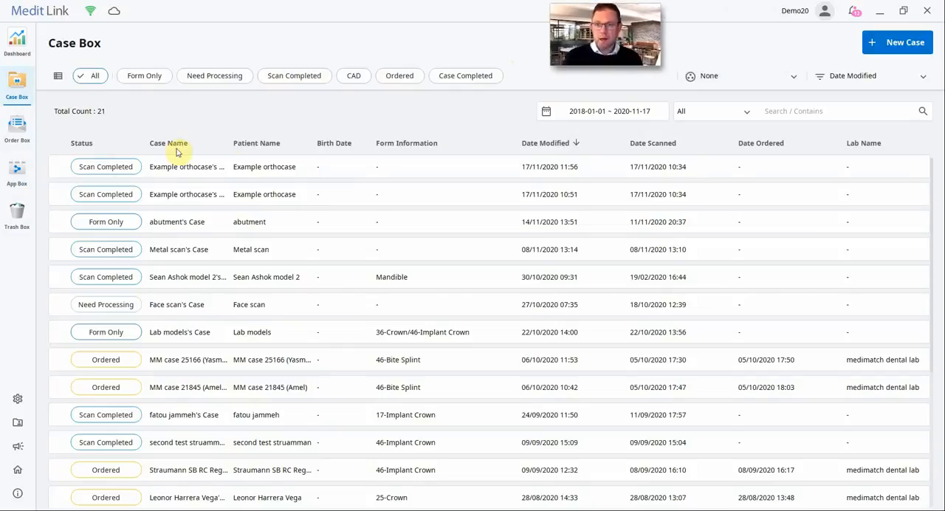
pyautogui.click(178, 196)
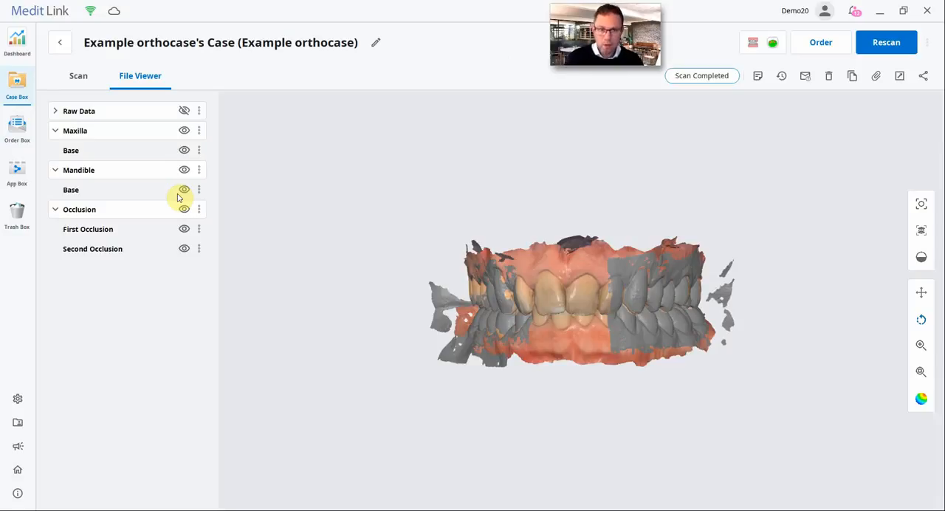
# - Hide the Second Occlusion and First Occlusion scans so only the maxilla and mandible are displayed
pyautogui.moveTo(552, 354); pyautogui.dragTo(559, 327)
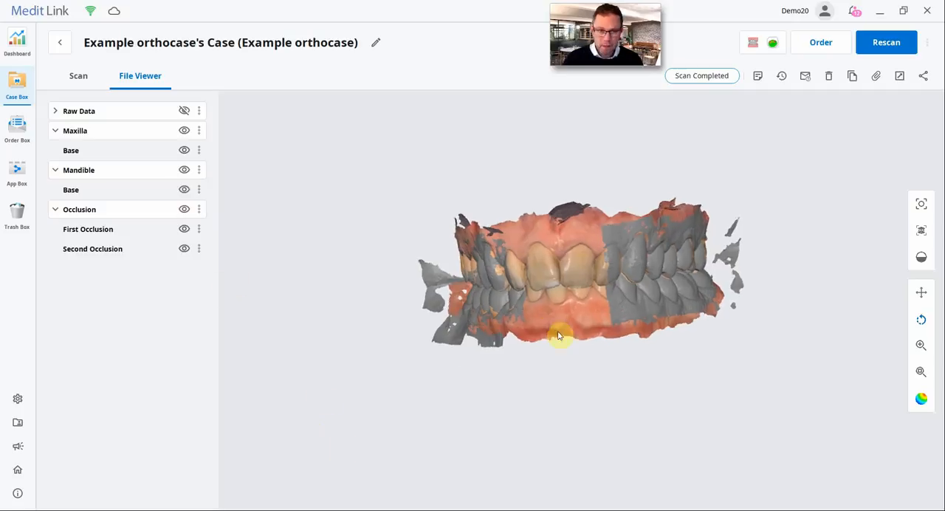
pyautogui.scroll(4, 559, 327)
pyautogui.scroll(5, 560, 327)
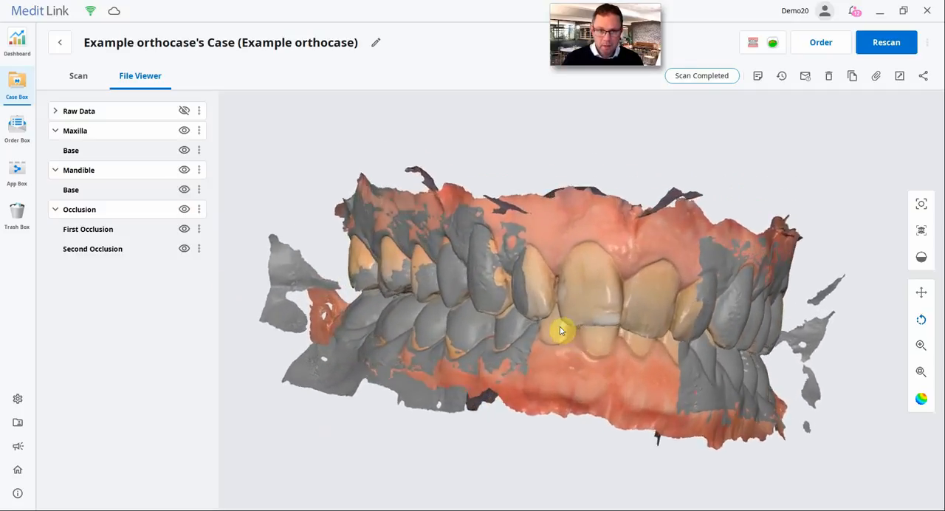
pyautogui.scroll(2, 560, 330)
pyautogui.scroll(-4, 559, 330)
pyautogui.moveTo(560, 328); pyautogui.dragTo(552, 332)
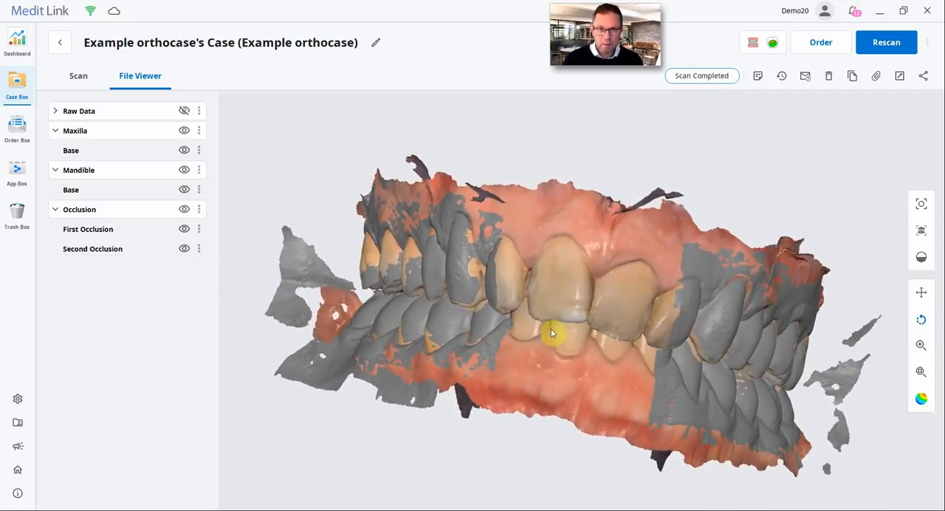
pyautogui.click(183, 249)
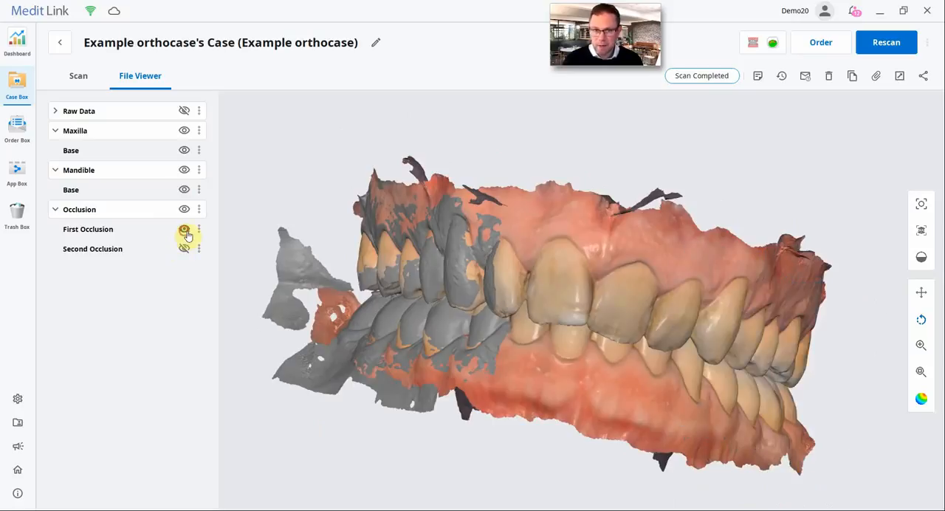
pyautogui.click(184, 229)
# - Launch Medit Ortho Simulation for this case and choose to continue working in the app
pyautogui.moveTo(574, 299); pyautogui.dragTo(573, 300)
pyautogui.scroll(-3, 574, 299)
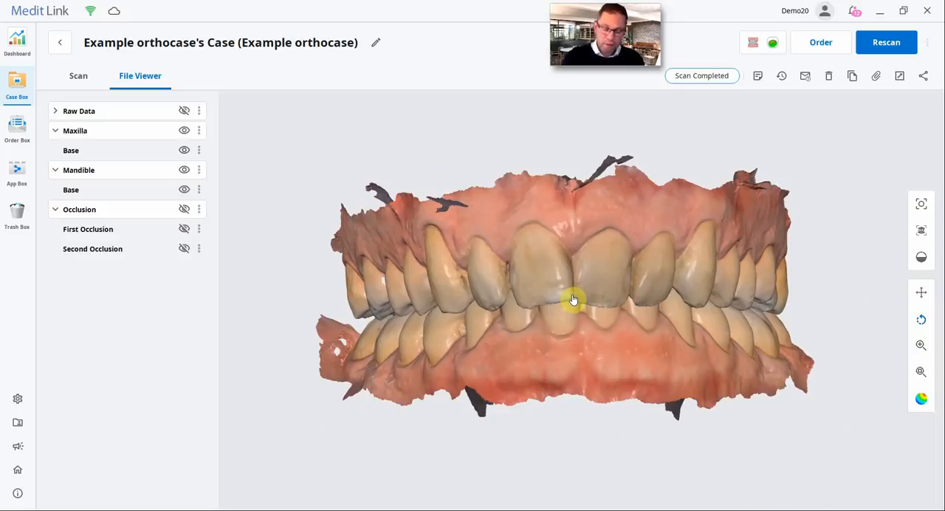
pyautogui.scroll(4, 573, 299)
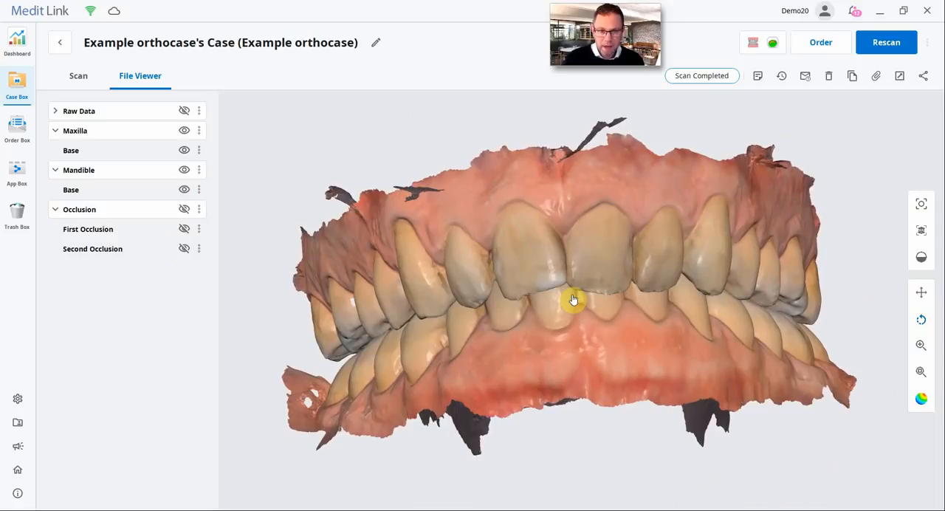
pyautogui.scroll(-2, 573, 299)
pyautogui.scroll(-4, 574, 299)
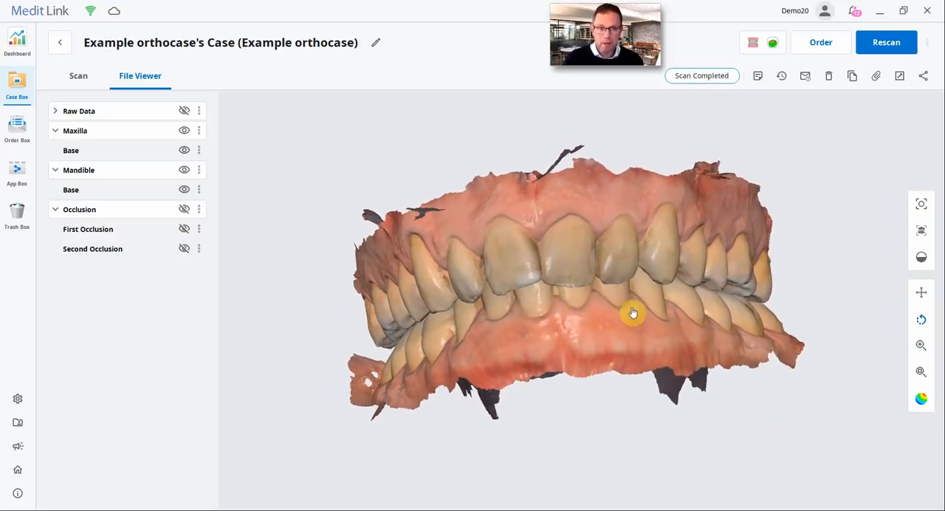
pyautogui.moveTo(632, 313); pyautogui.dragTo(639, 309)
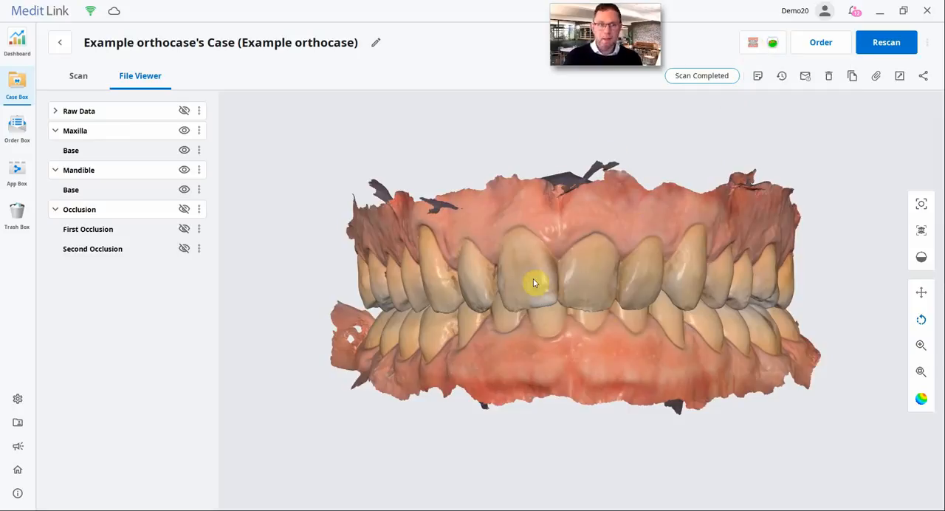
pyautogui.click(753, 46)
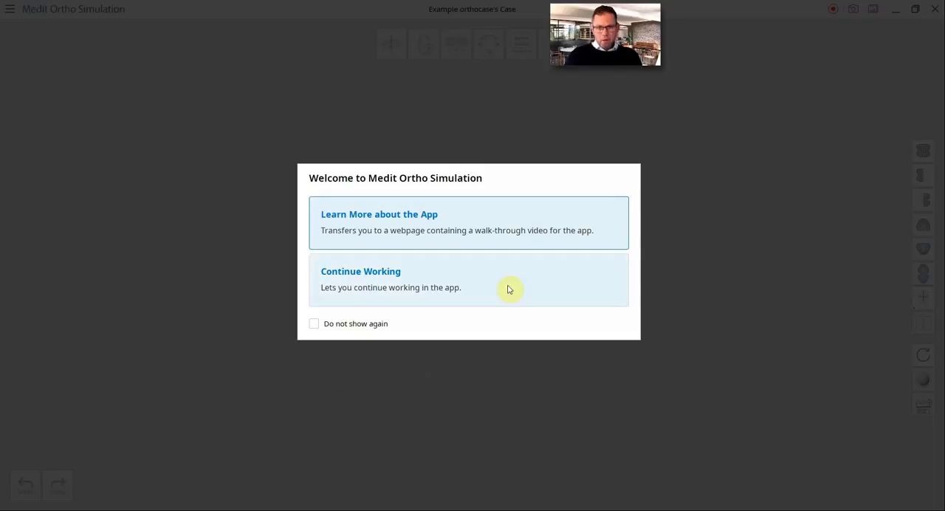
pyautogui.click(376, 279)
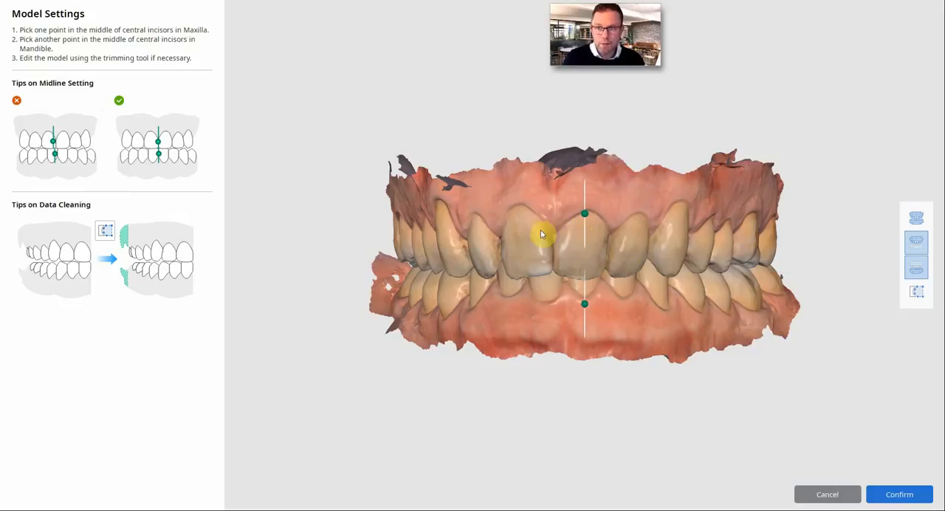
# - Place the maxilla and mandible midline points between the upper and lower central incisors
pyautogui.moveTo(527, 266); pyautogui.dragTo(621, 187, button='right')
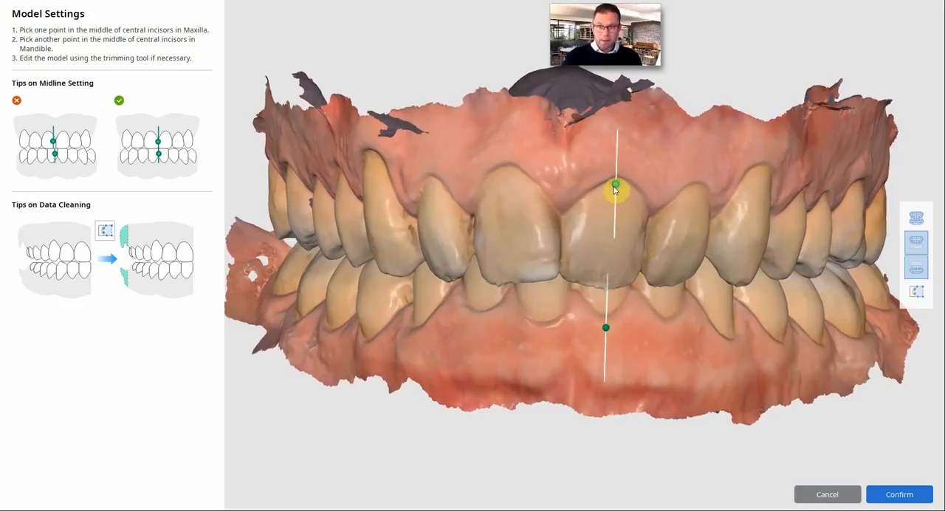
pyautogui.moveTo(614, 188); pyautogui.dragTo(563, 226)
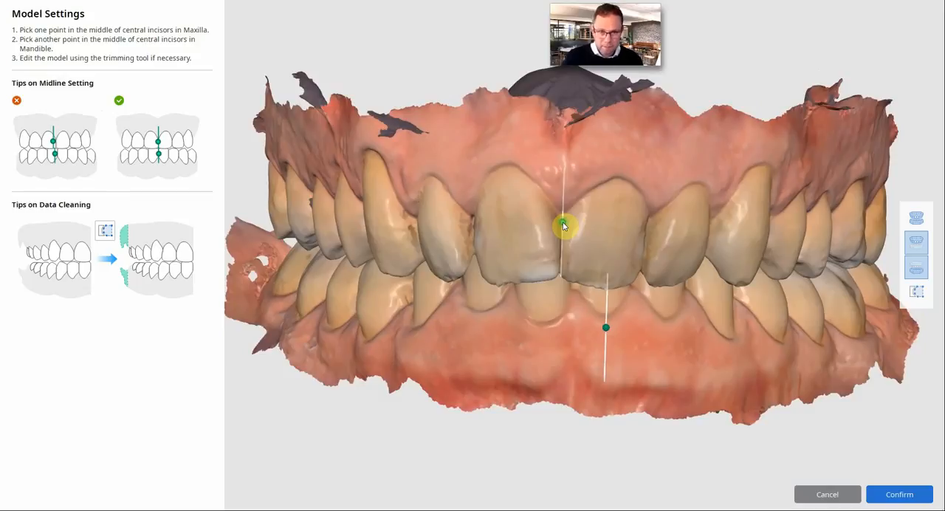
pyautogui.moveTo(605, 350); pyautogui.dragTo(608, 337, button='right')
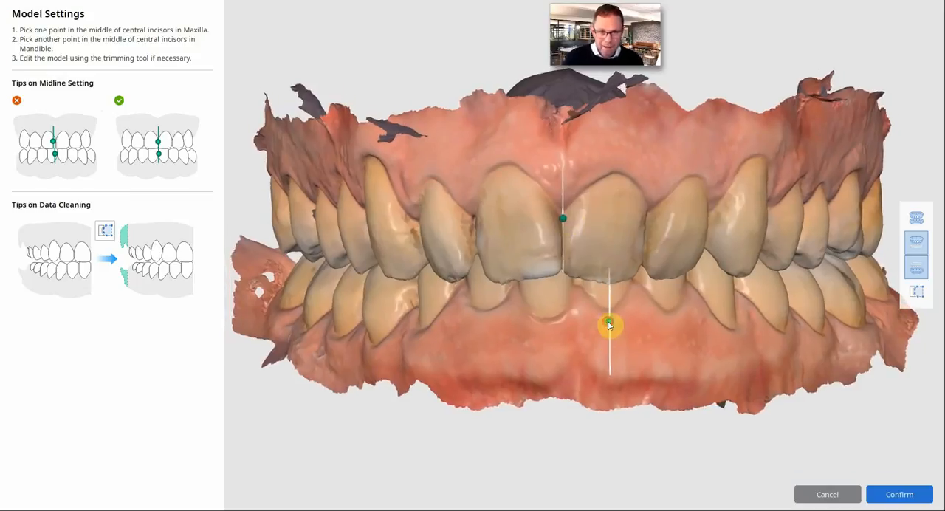
pyautogui.moveTo(608, 325); pyautogui.dragTo(578, 282)
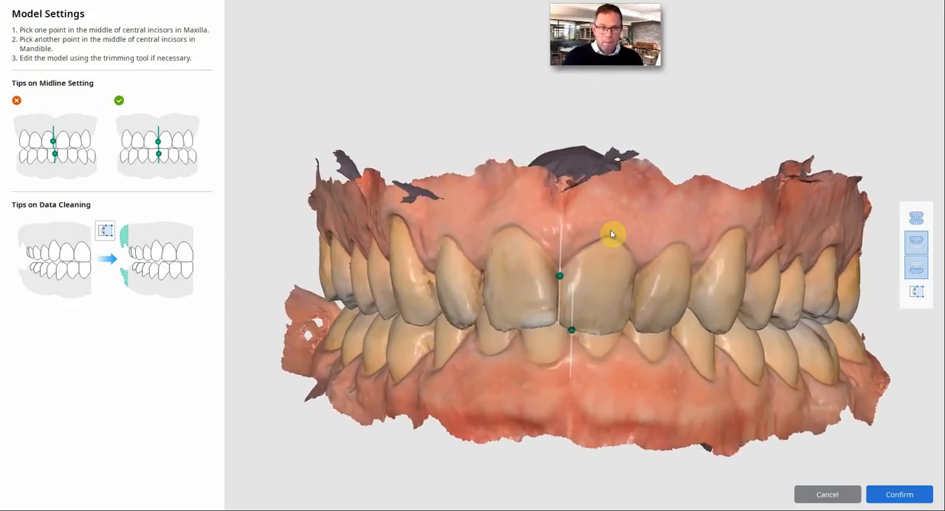
pyautogui.moveTo(611, 234); pyautogui.dragTo(626, 231, button='right')
pyautogui.moveTo(607, 176); pyautogui.dragTo(525, 198, button='right')
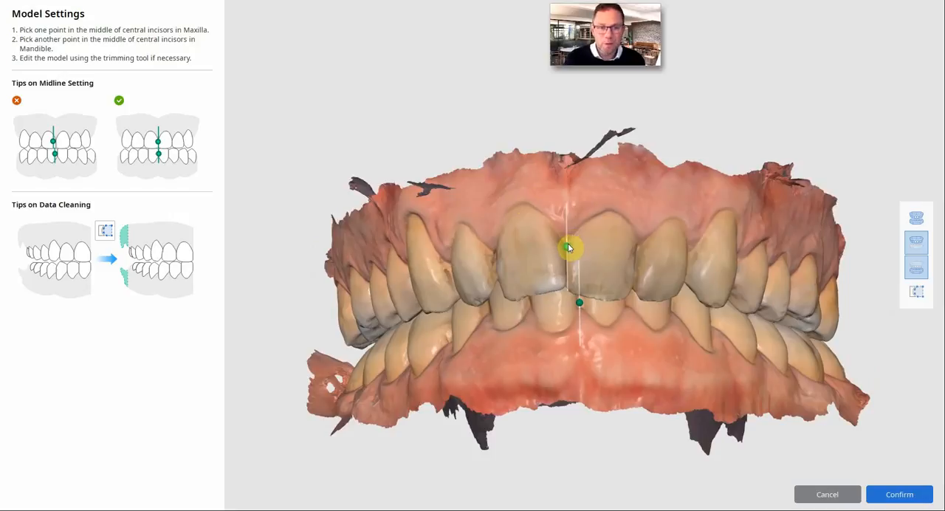
pyautogui.moveTo(567, 246); pyautogui.dragTo(567, 252)
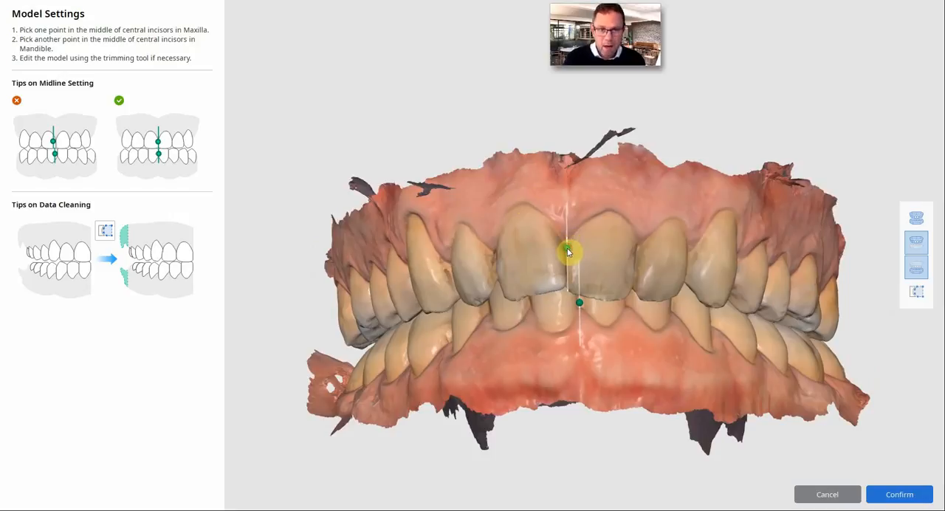
# - Trim the stray scan data above the upper central incisors with the trimming tool and confirm the model settings
pyautogui.moveTo(544, 184); pyautogui.dragTo(638, 197, button='right')
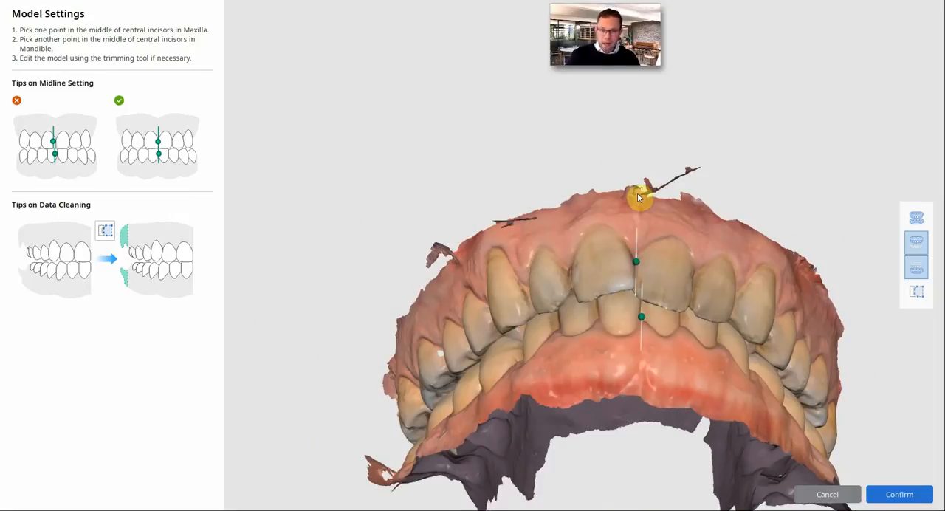
pyautogui.moveTo(638, 197); pyautogui.dragTo(672, 222, button='right')
pyautogui.scroll(3, 668, 210)
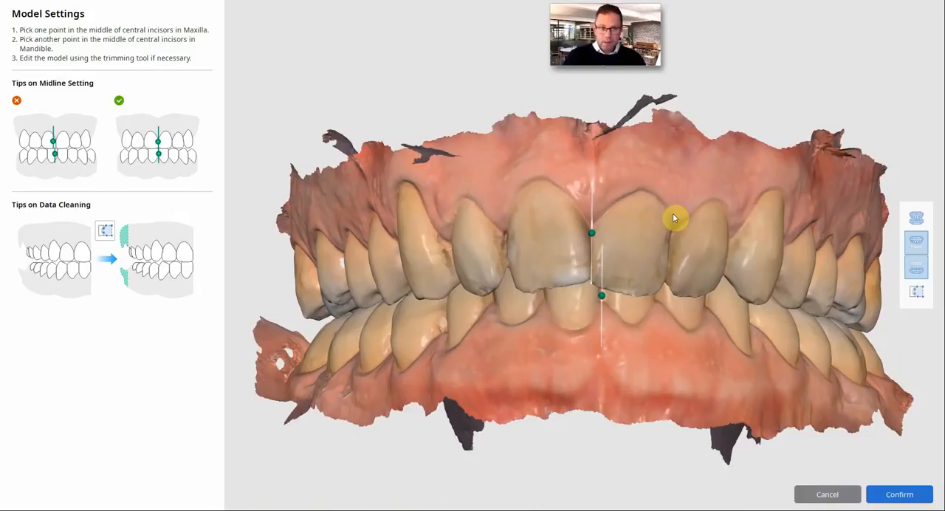
pyautogui.click(918, 294)
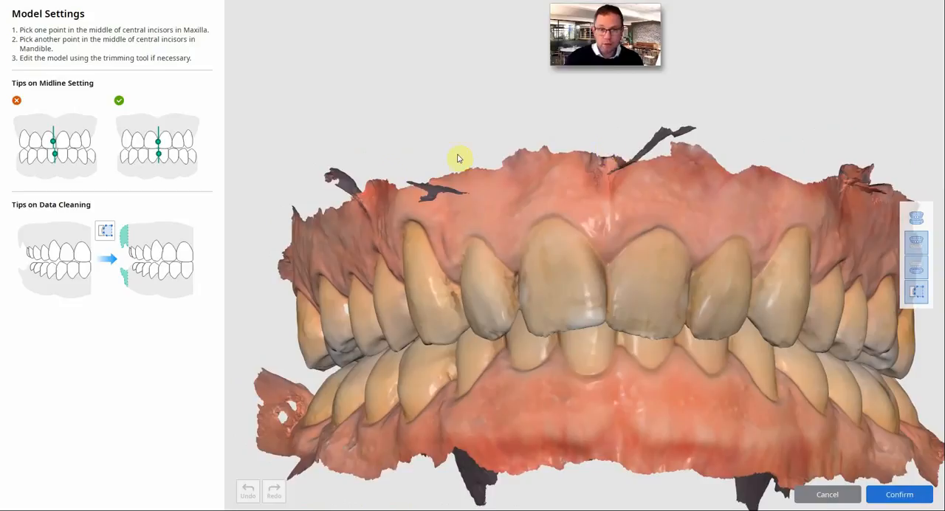
pyautogui.moveTo(498, 149); pyautogui.dragTo(608, 159, button='right')
pyautogui.moveTo(608, 158)
pyautogui.mouseDown()
pyautogui.moveTo(682, 175)
pyautogui.moveTo(732, 131)
pyautogui.mouseUp()
pyautogui.moveTo(687, 145); pyautogui.dragTo(597, 247, button='right')
pyautogui.moveTo(596, 247); pyautogui.dragTo(597, 248, button='middle')
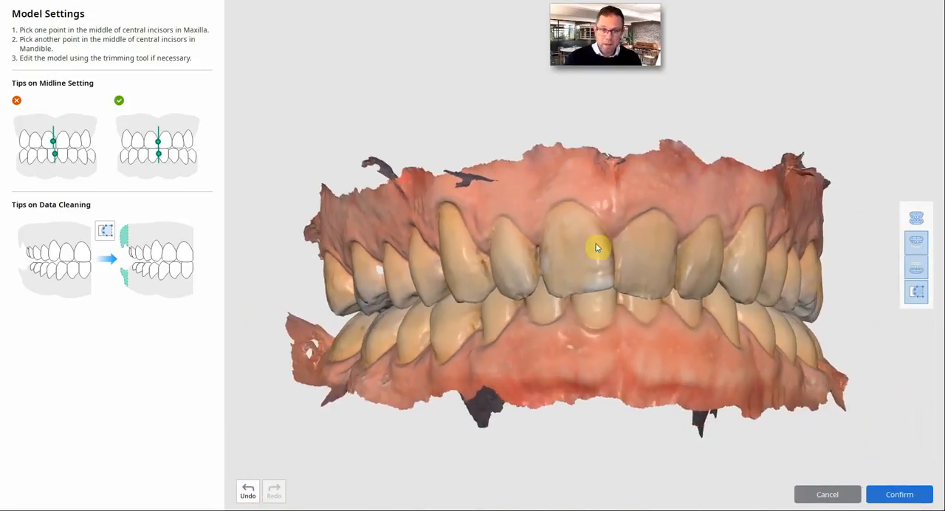
pyautogui.moveTo(596, 247); pyautogui.dragTo(597, 247, button='right')
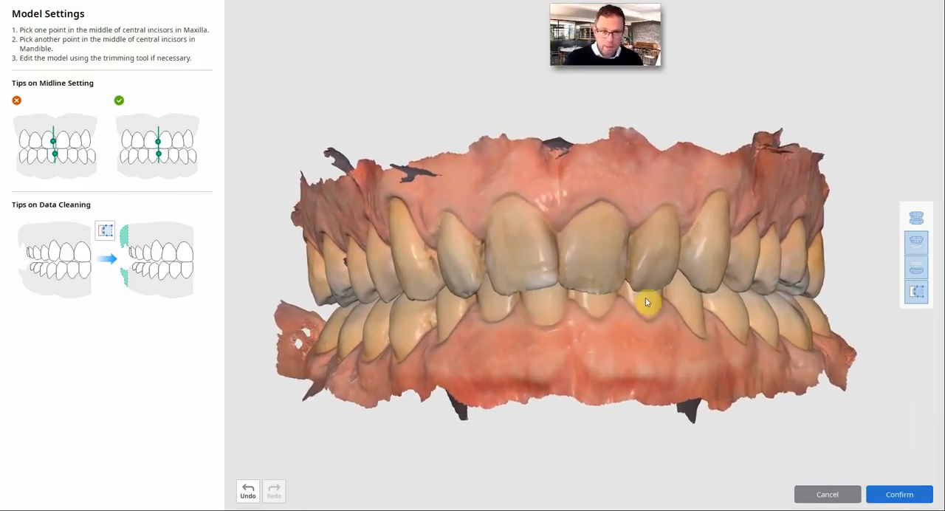
pyautogui.click(903, 494)
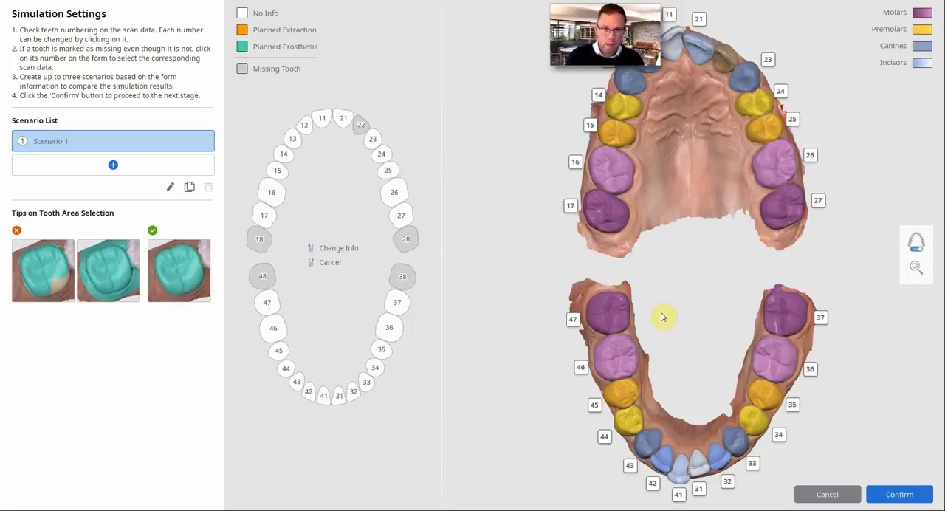
# - Examine the tooth numbering and coloured tooth areas on both arches against the chart, including missing teeth 28 and 48
pyautogui.scroll(5, 686, 254)
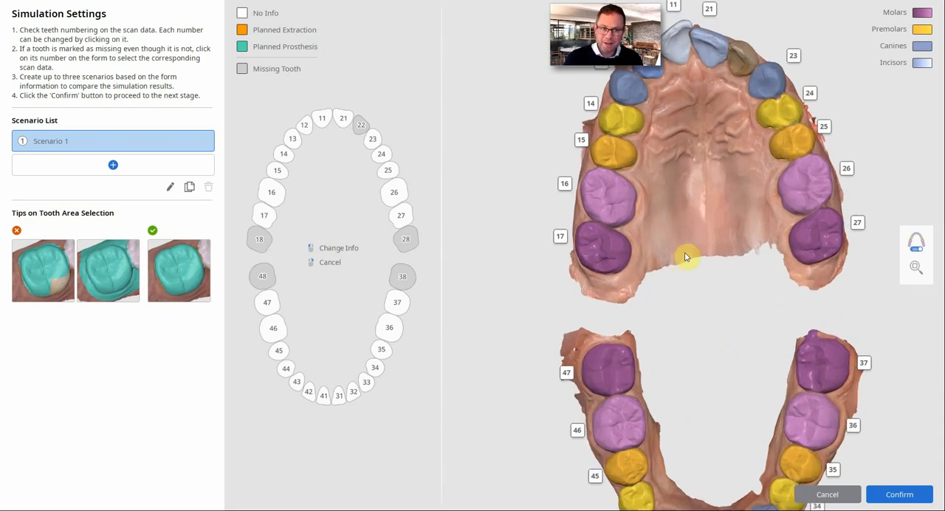
pyautogui.scroll(-5, 684, 253)
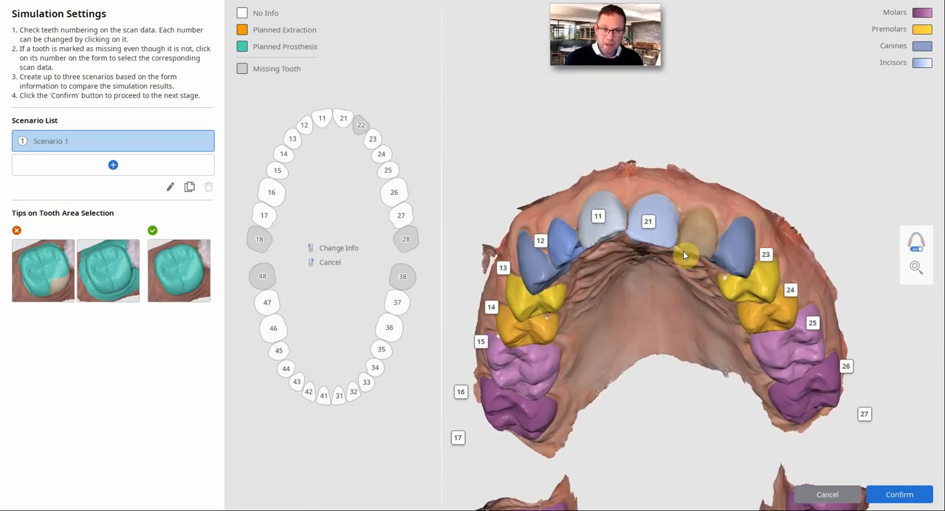
pyautogui.scroll(3, 681, 250)
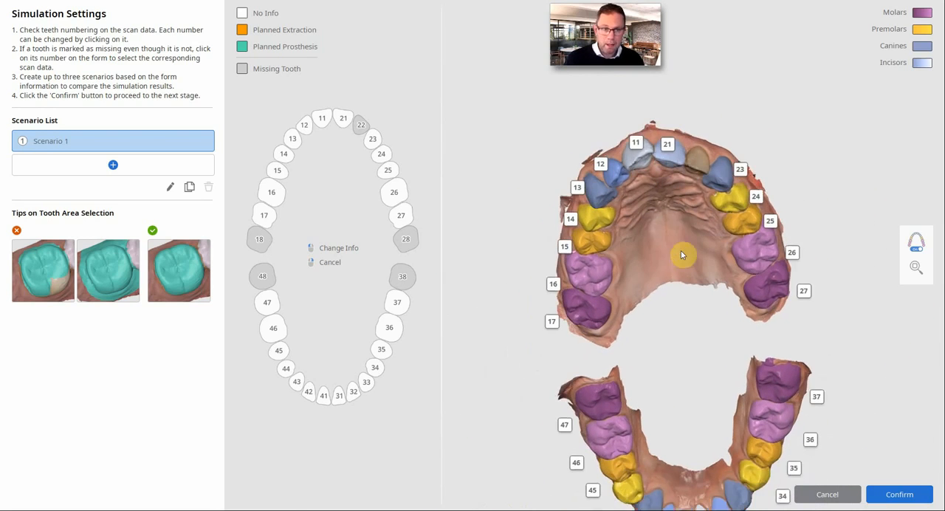
pyautogui.scroll(-2, 681, 252)
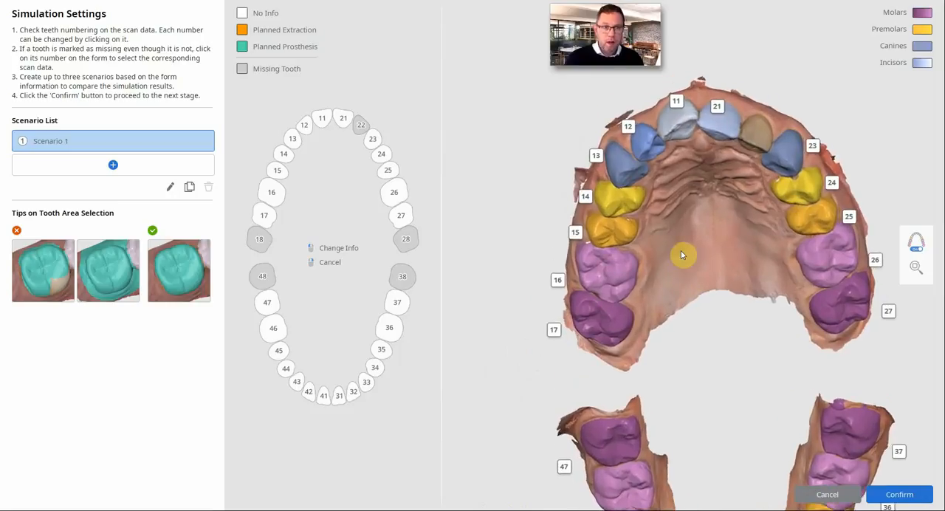
pyautogui.moveTo(681, 255); pyautogui.dragTo(620, 169, button='right')
pyautogui.scroll(2, 614, 256)
pyautogui.moveTo(779, 111); pyautogui.dragTo(714, 251, button='right')
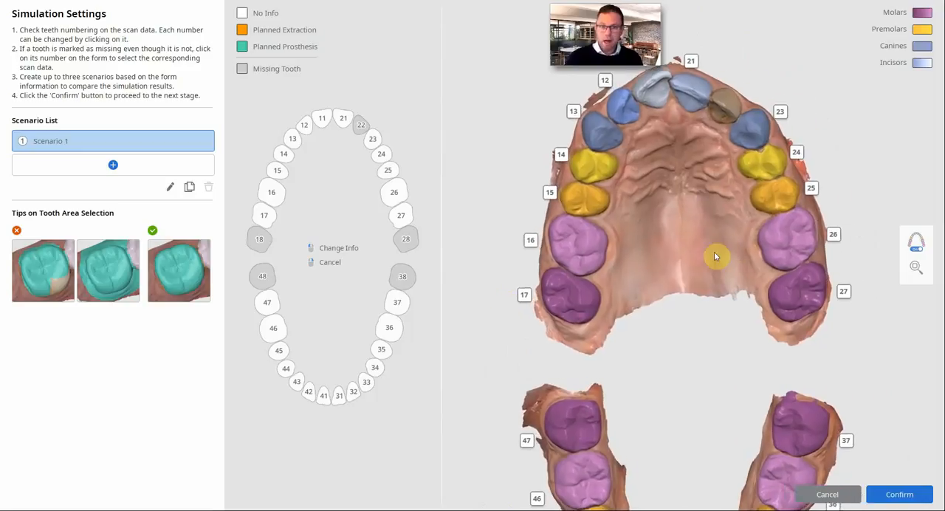
pyautogui.click(405, 239)
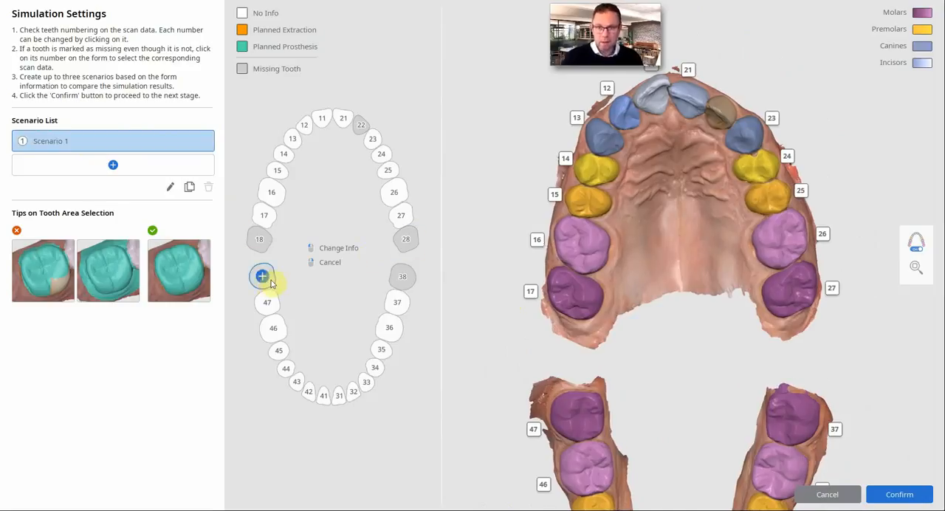
pyautogui.moveTo(526, 308); pyautogui.dragTo(756, 307, button='right')
pyautogui.scroll(5, 591, 293)
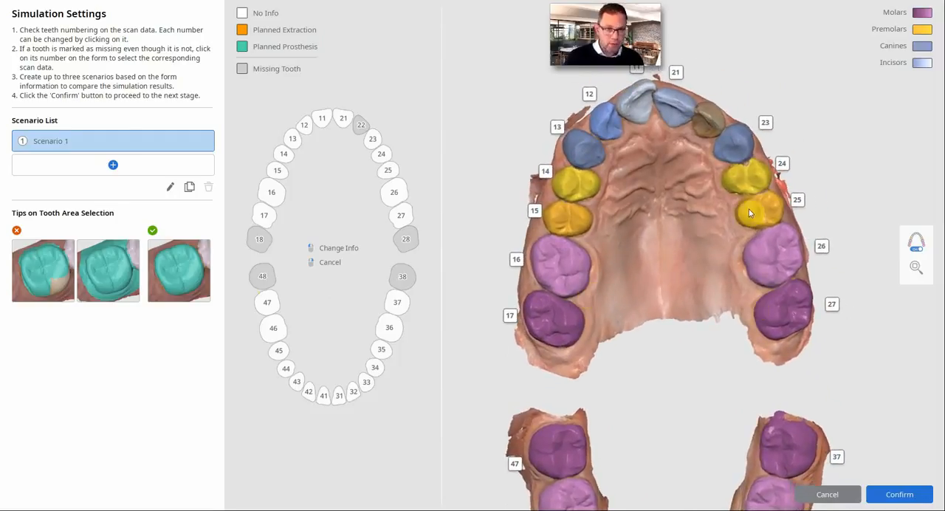
# - Extend the tooth area of tooth 24 along its edge facing tooth 23 with the brush and confirm it
pyautogui.scroll(5, 749, 205)
pyautogui.scroll(5, 749, 207)
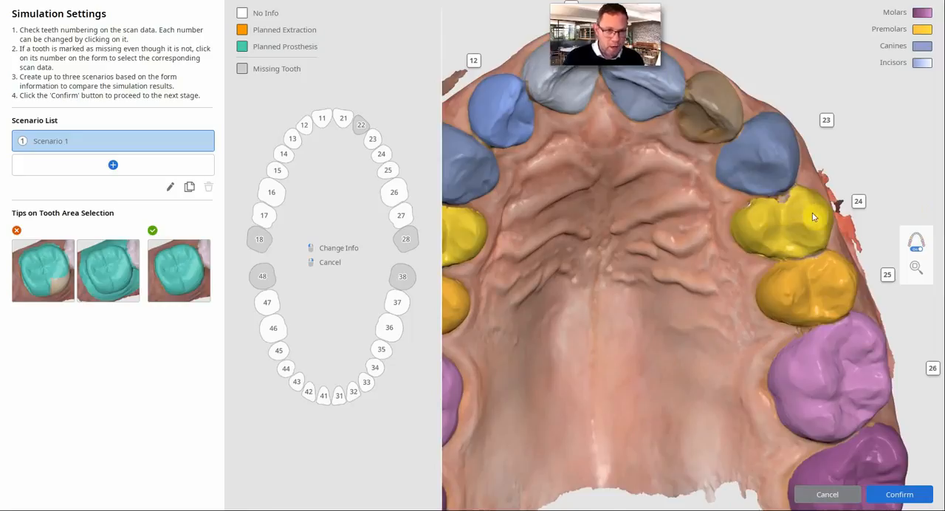
pyautogui.moveTo(784, 201); pyautogui.dragTo(776, 249, button='right')
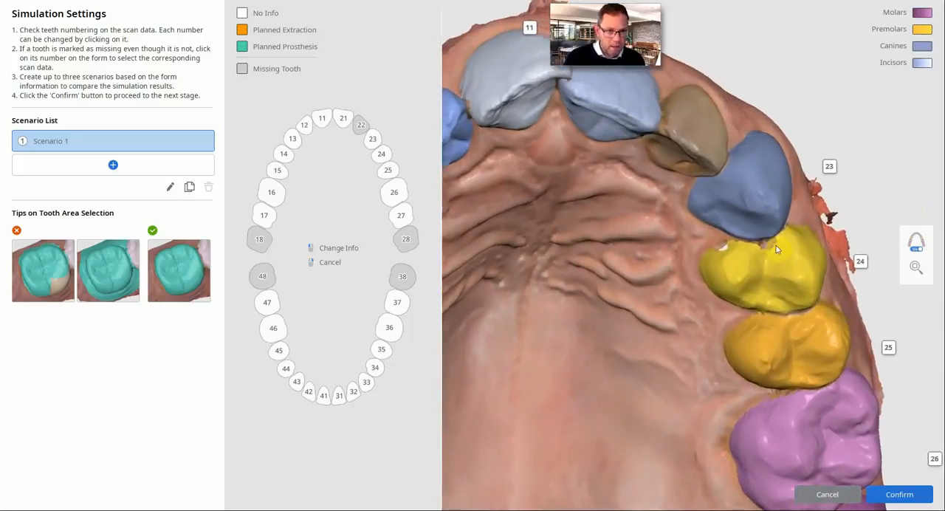
pyautogui.click(862, 264)
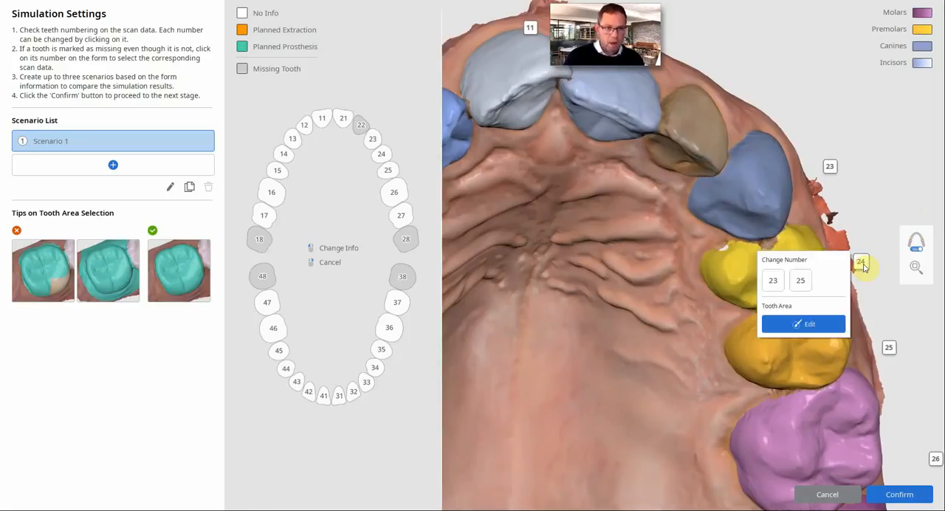
pyautogui.click(812, 322)
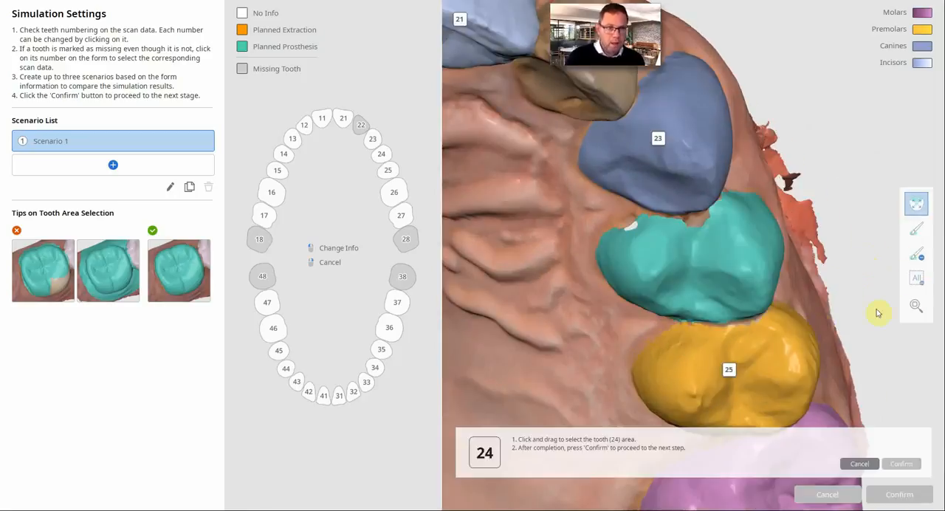
pyautogui.click(916, 229)
pyautogui.scroll(5, 723, 251)
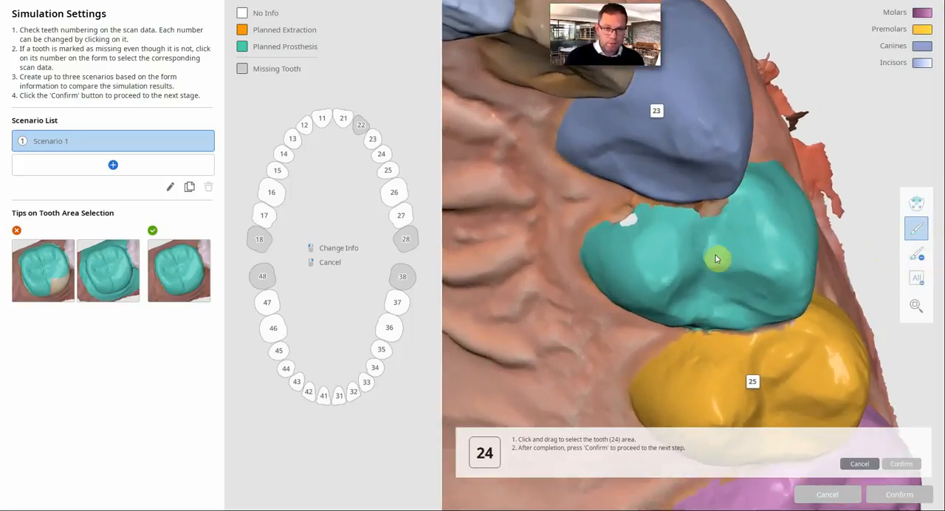
pyautogui.scroll(-3, 718, 258)
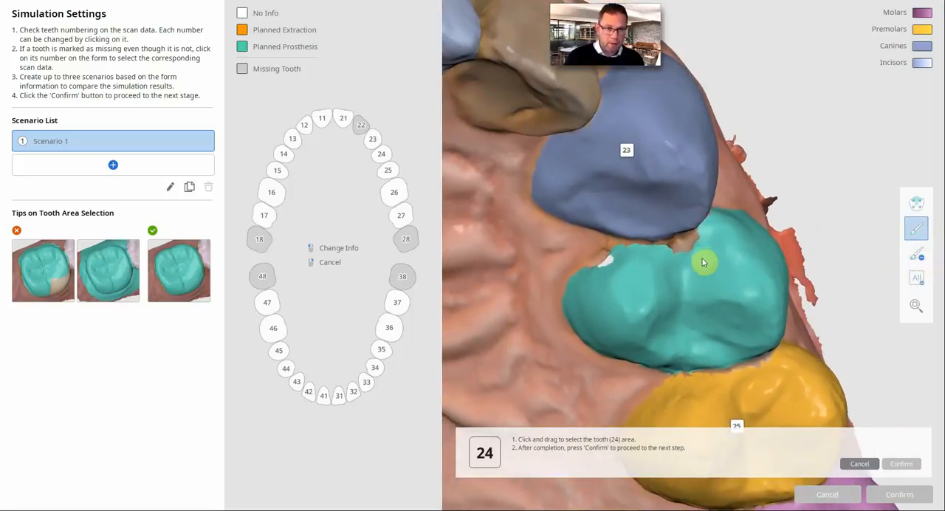
pyautogui.moveTo(722, 259); pyautogui.dragTo(668, 273)
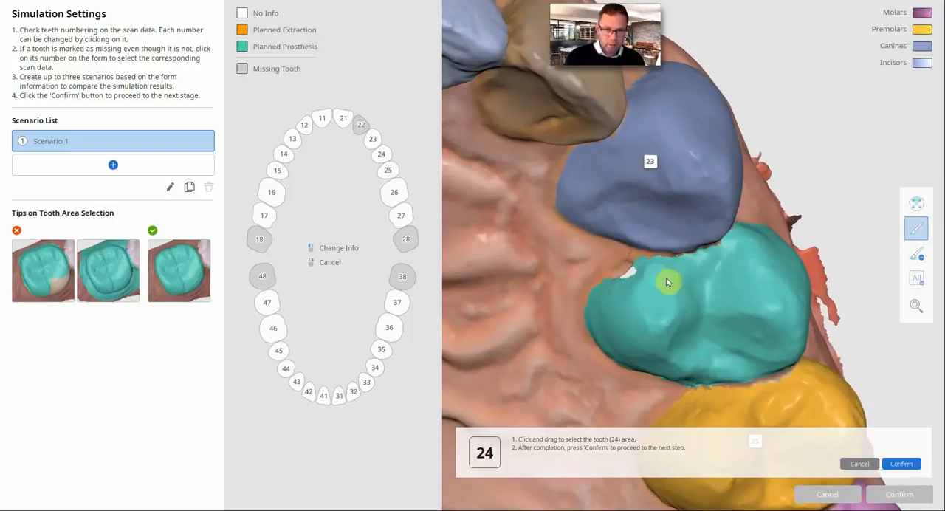
pyautogui.moveTo(666, 278)
pyautogui.mouseDown(button='right')
pyautogui.moveTo(786, 304)
pyautogui.moveTo(737, 291)
pyautogui.moveTo(744, 297)
pyautogui.moveTo(731, 305)
pyautogui.moveTo(760, 302)
pyautogui.moveTo(726, 308)
pyautogui.moveTo(738, 305)
pyautogui.moveTo(732, 268)
pyautogui.moveTo(688, 237)
pyautogui.moveTo(630, 282)
pyautogui.moveTo(684, 242)
pyautogui.moveTo(727, 224)
pyautogui.moveTo(732, 233)
pyautogui.moveTo(745, 215)
pyautogui.moveTo(731, 184)
pyautogui.moveTo(711, 223)
pyautogui.moveTo(758, 259)
pyautogui.mouseUp(button='right')
pyautogui.scroll(-8, 710, 220)
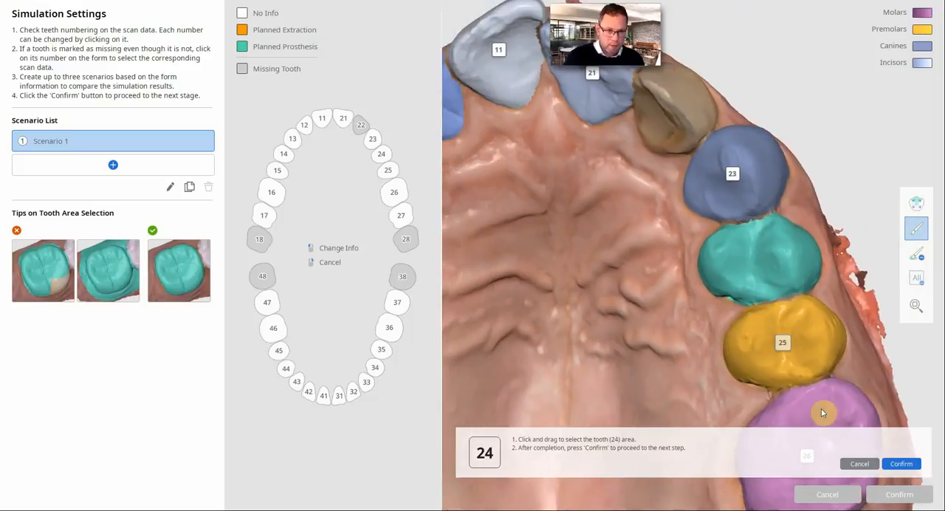
pyautogui.click(907, 464)
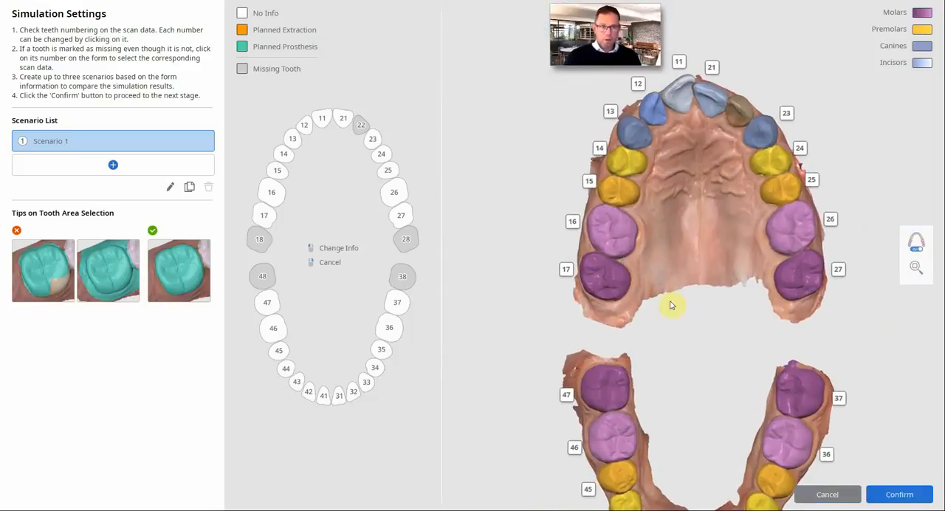
# - Open tooth 22, marked as missing, for area selection and pick its scan surface with Smart Tooth Selection
pyautogui.scroll(5, 672, 244)
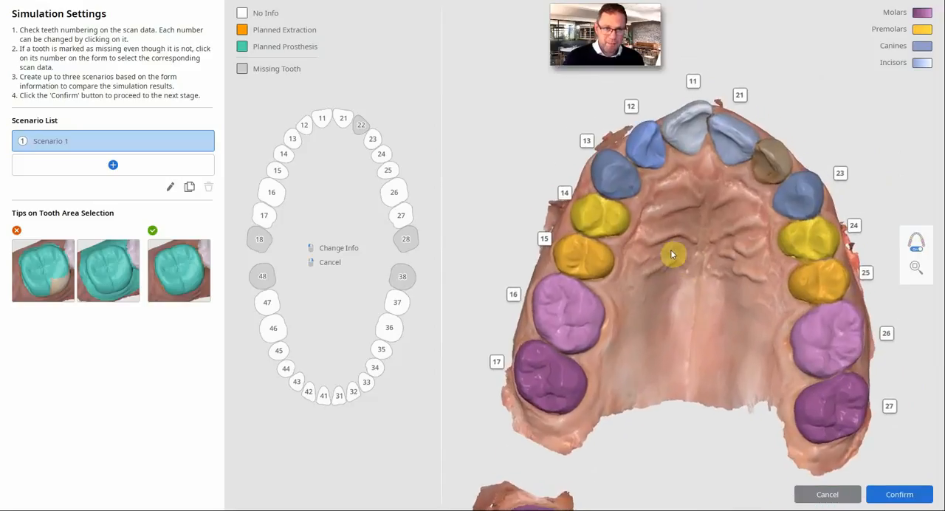
pyautogui.scroll(5, 670, 249)
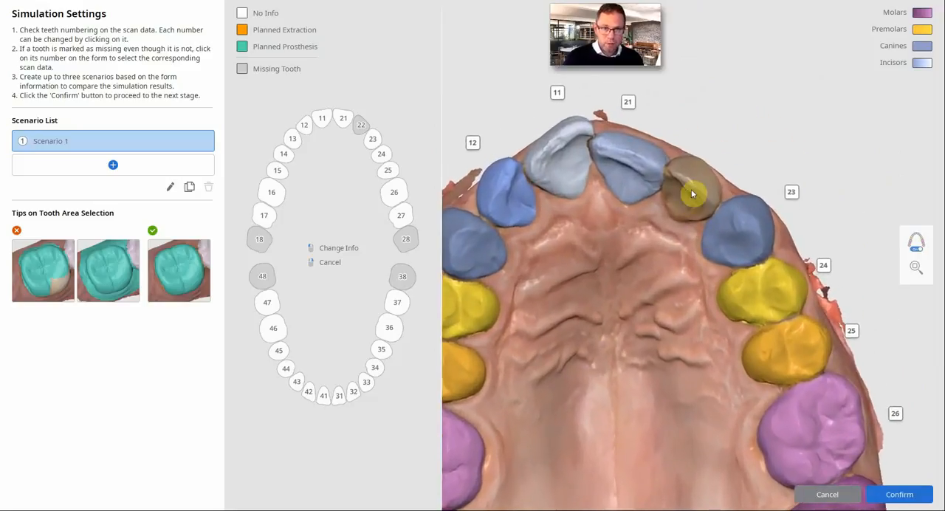
pyautogui.scroll(1, 691, 189)
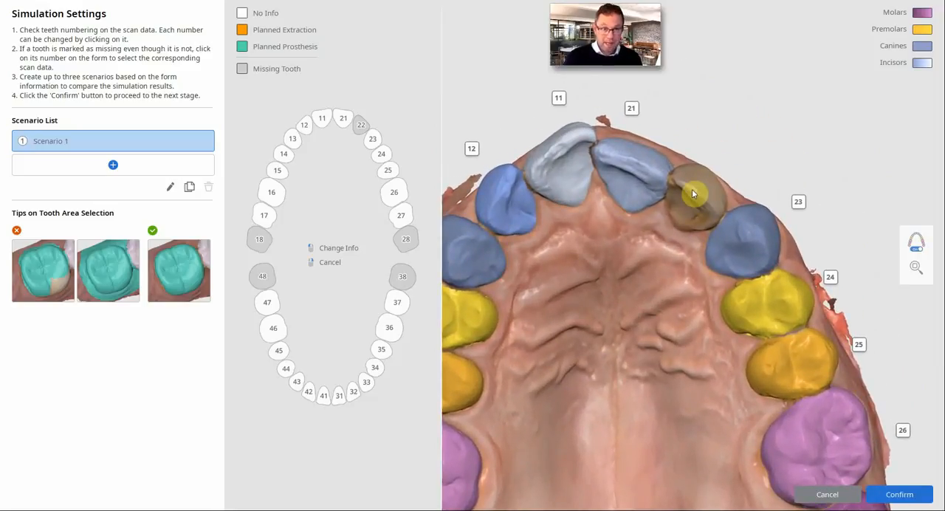
pyautogui.moveTo(692, 190); pyautogui.dragTo(710, 235, button='right')
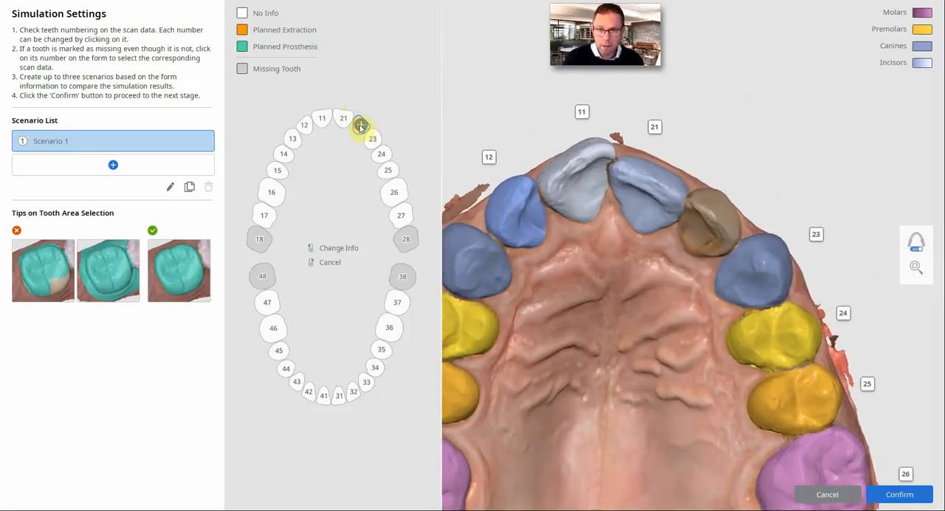
pyautogui.click(360, 127)
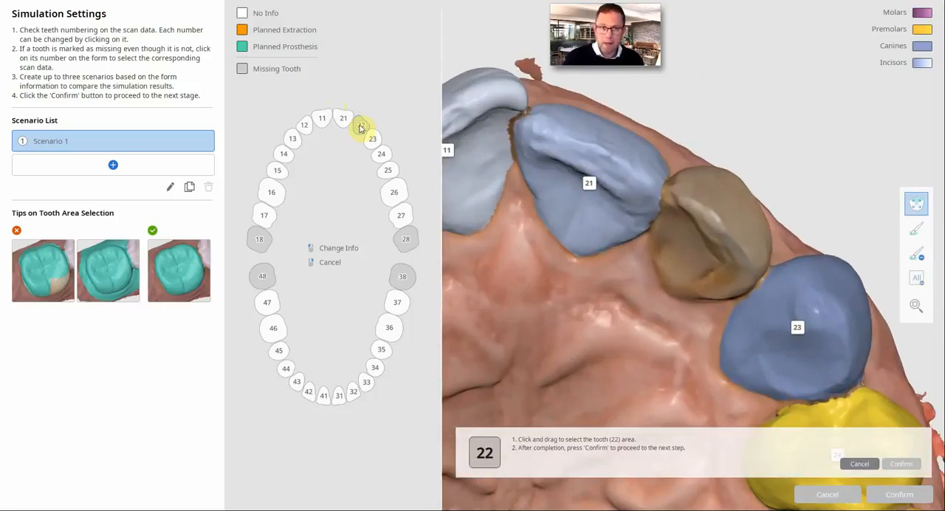
pyautogui.click(920, 208)
pyautogui.click(728, 214)
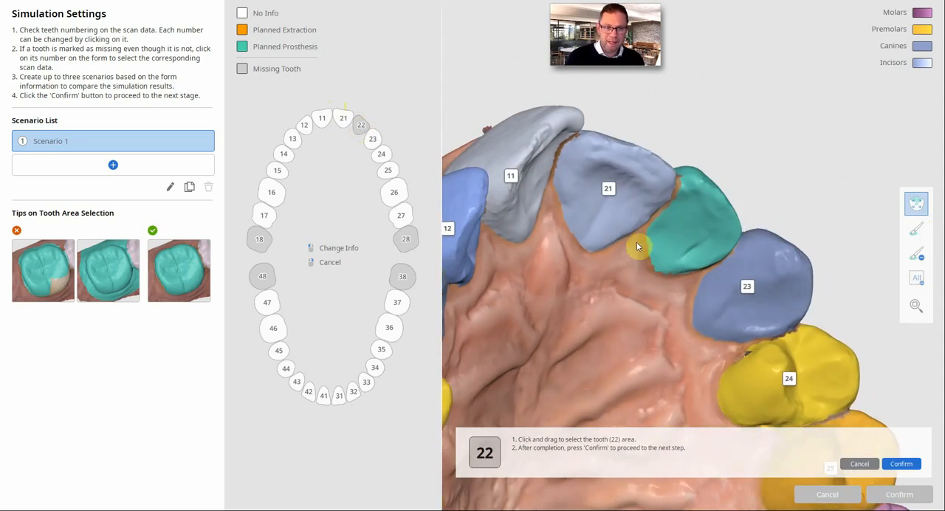
# - Brush the unselected strip of tooth 22 along its contact with tooth 21 into the tooth area
pyautogui.click(915, 231)
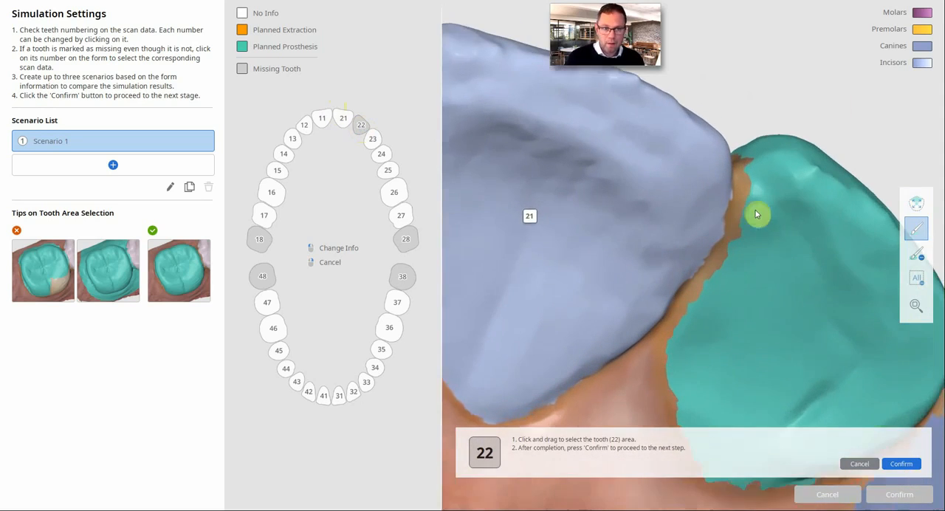
pyautogui.moveTo(742, 187); pyautogui.dragTo(707, 276)
pyautogui.moveTo(651, 360); pyautogui.dragTo(652, 358)
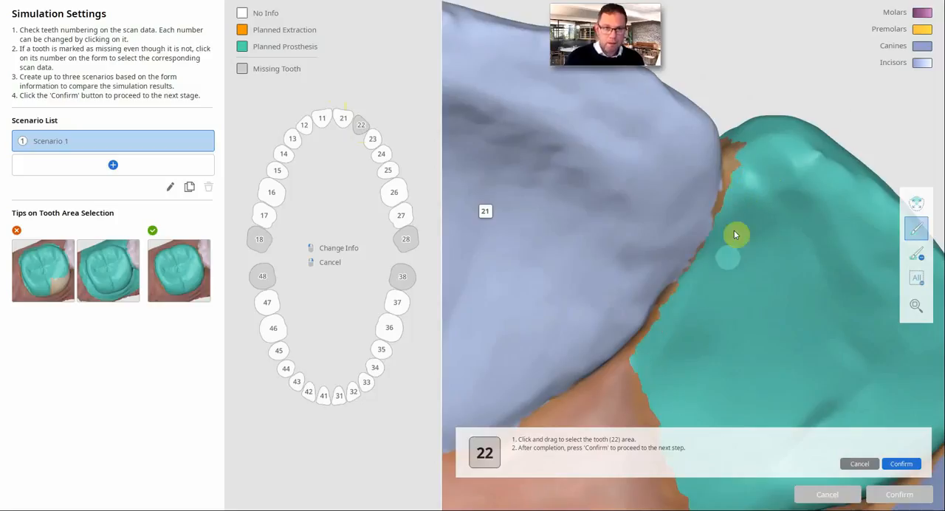
pyautogui.moveTo(747, 195)
pyautogui.mouseDown(button='right')
pyautogui.moveTo(716, 182)
pyautogui.moveTo(761, 182)
pyautogui.moveTo(784, 224)
pyautogui.moveTo(670, 301)
pyautogui.moveTo(784, 246)
pyautogui.moveTo(789, 221)
pyautogui.moveTo(772, 192)
pyautogui.moveTo(785, 214)
pyautogui.mouseUp(button='right')
pyautogui.scroll(-4, 670, 295)
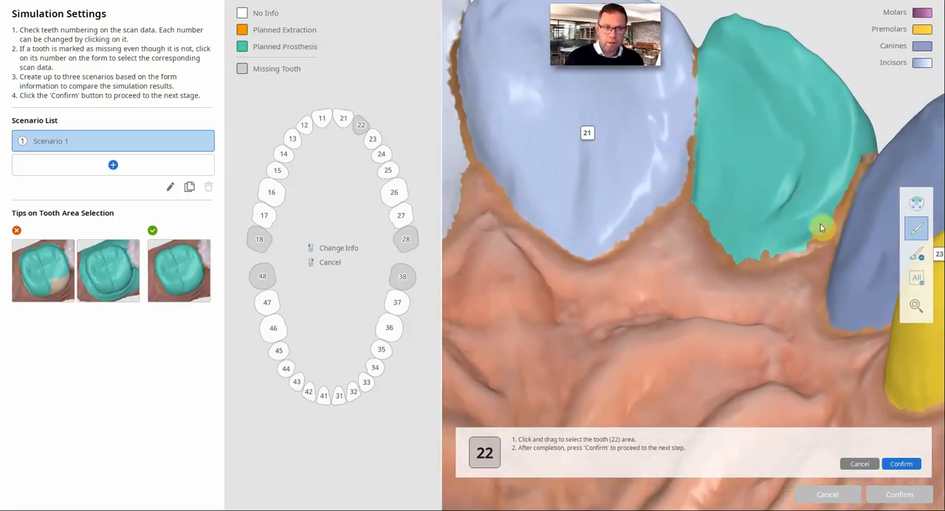
# - Fill in the remaining area of tooth 22 along the palatal gum line and towards tooth 23
pyautogui.moveTo(819, 223)
pyautogui.mouseDown()
pyautogui.moveTo(752, 261)
pyautogui.moveTo(786, 237)
pyautogui.mouseUp()
pyautogui.moveTo(787, 238); pyautogui.dragTo(792, 212, button='right')
pyautogui.scroll(5, 793, 211)
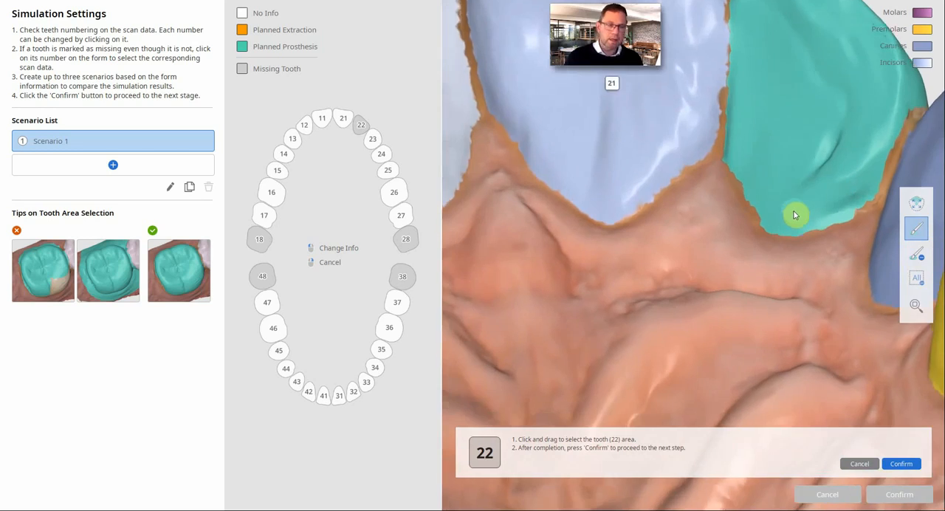
pyautogui.scroll(-4, 793, 211)
pyautogui.scroll(-4, 787, 222)
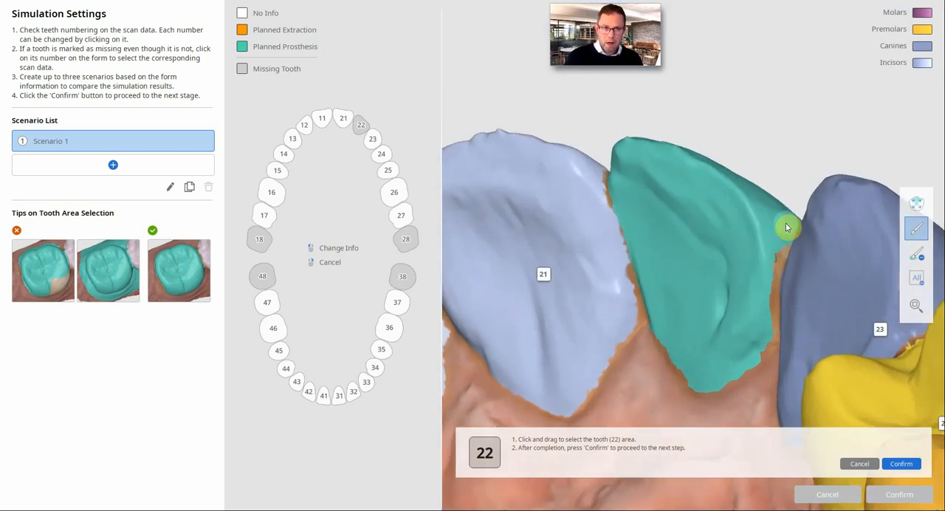
pyautogui.scroll(3, 785, 223)
pyautogui.scroll(-3, 784, 225)
pyautogui.scroll(-6, 775, 231)
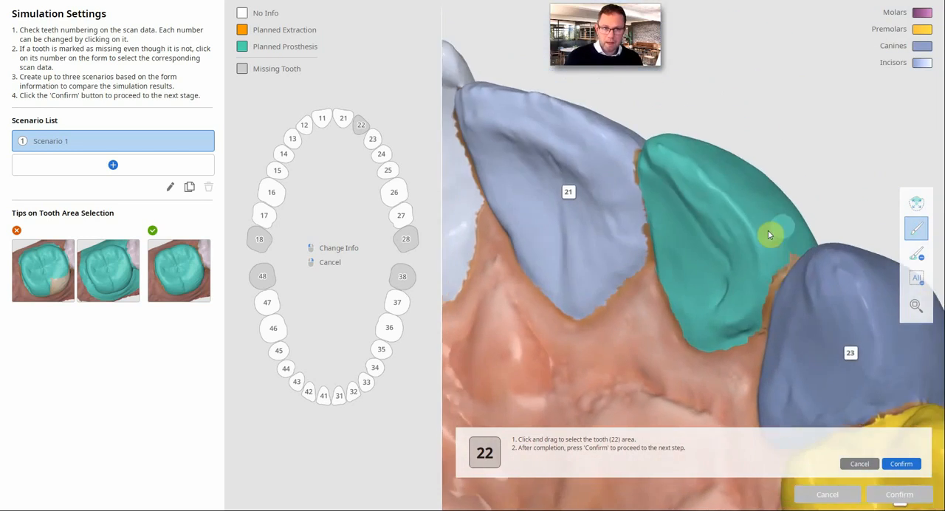
pyautogui.scroll(-4, 750, 241)
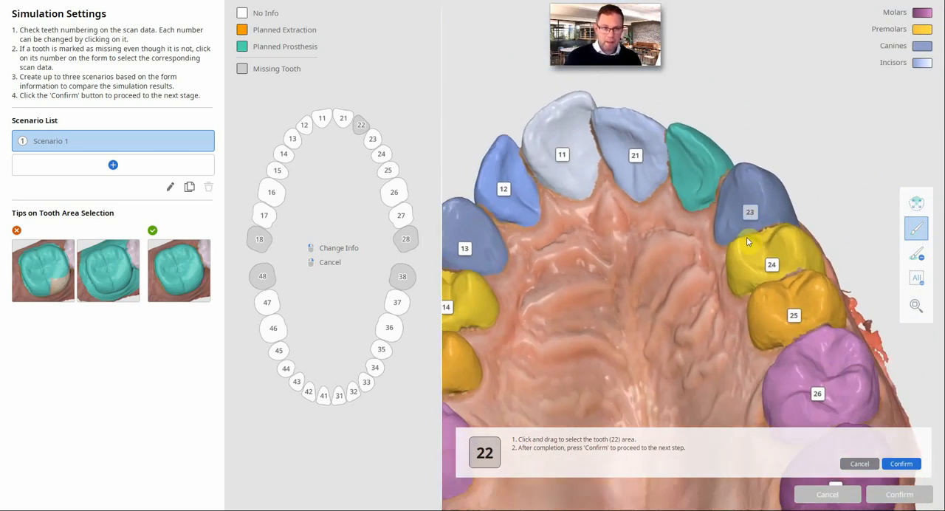
# - Confirm the tooth 22 area and the simulation settings to generate the simulation model
pyautogui.click(906, 465)
pyautogui.click(897, 499)
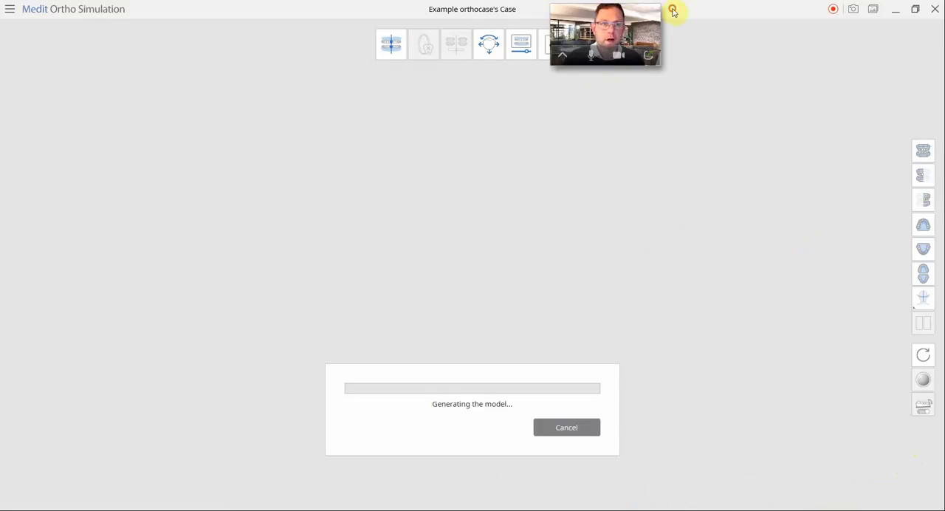
pyautogui.moveTo(607, 22); pyautogui.dragTo(693, 23)
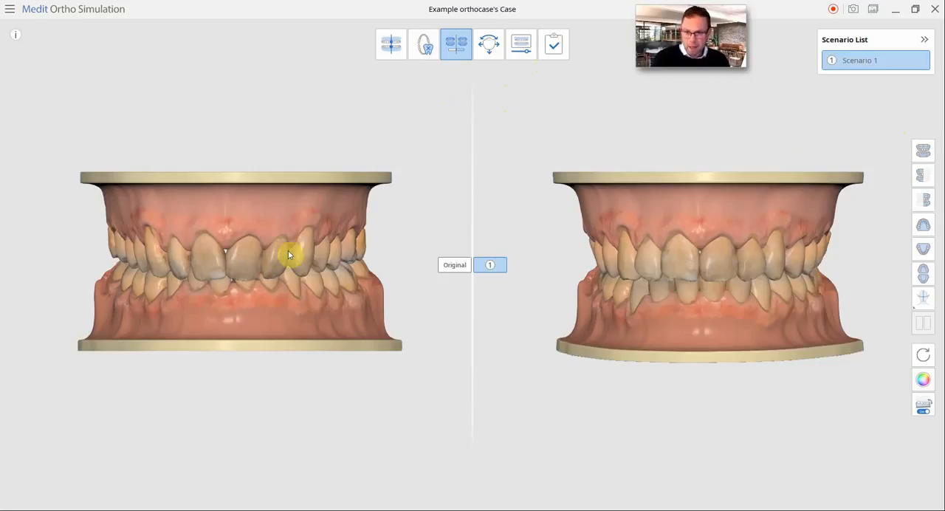
# - Compare the original bite with Scenario 1 from the front, from below and from both sides
pyautogui.moveTo(287, 251); pyautogui.dragTo(287, 242, button='right')
pyautogui.scroll(3, 288, 246)
pyautogui.scroll(-3, 288, 242)
pyautogui.scroll(4, 288, 242)
pyautogui.scroll(1, 288, 243)
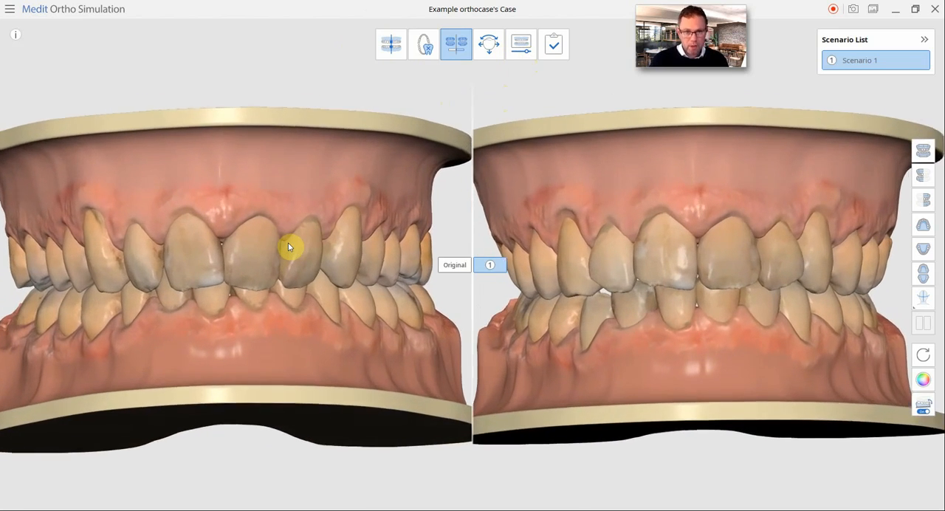
pyautogui.moveTo(288, 246); pyautogui.dragTo(239, 233, button='right')
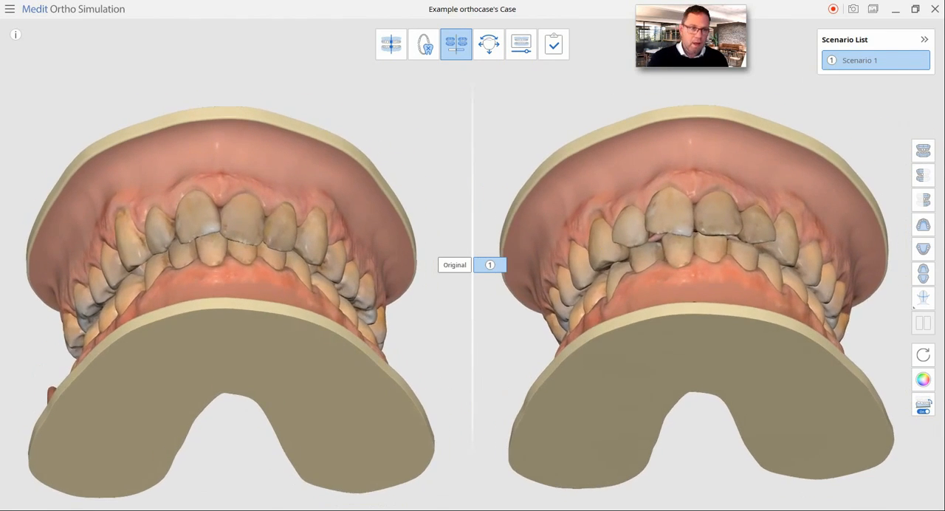
pyautogui.click(926, 152)
pyautogui.click(924, 179)
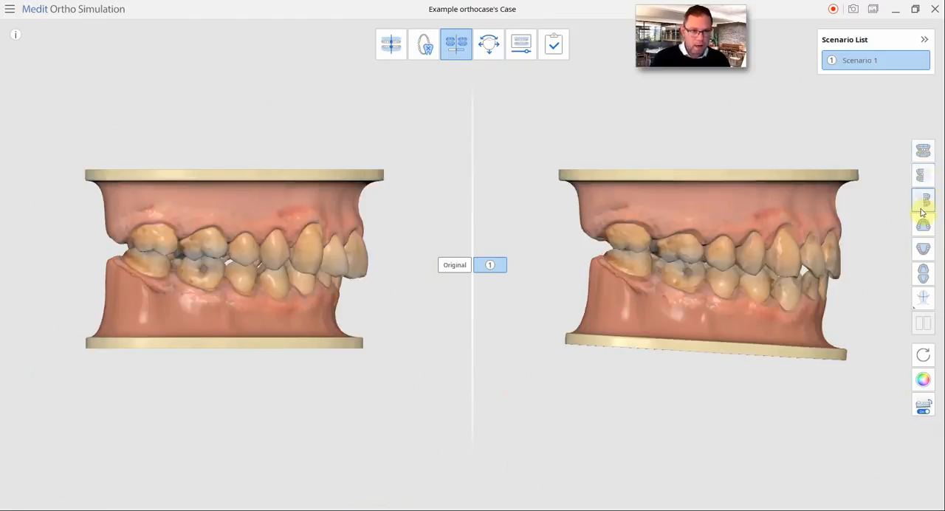
pyautogui.click(922, 203)
# - Compare the tooth alignment of the original and Scenario 1 in the maxilla and mandible occlusal views
pyautogui.click(923, 228)
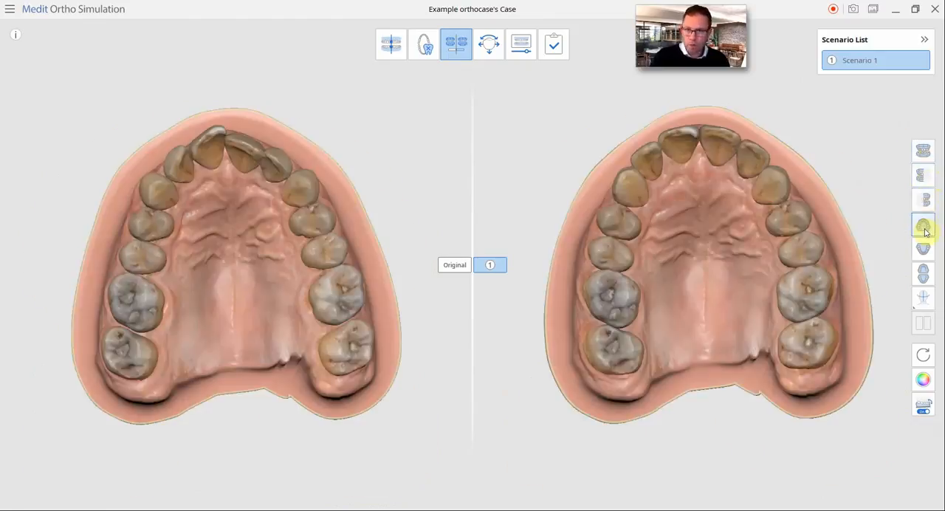
pyautogui.scroll(3, 642, 283)
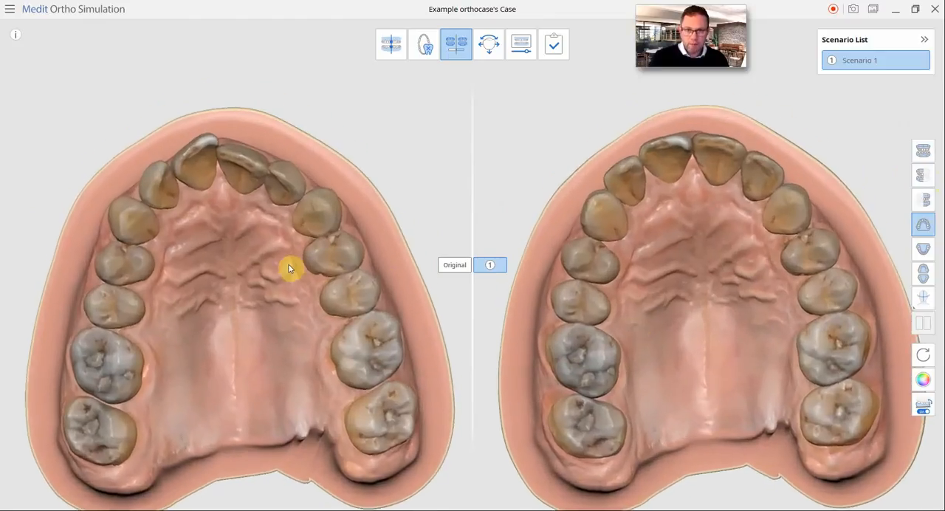
pyautogui.scroll(-2, 286, 264)
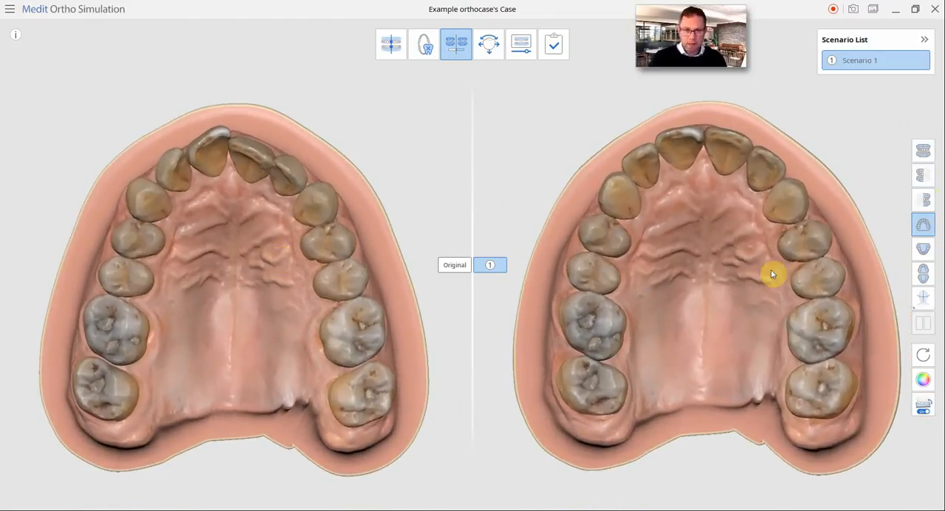
pyautogui.scroll(2, 741, 260)
pyautogui.scroll(-2, 741, 263)
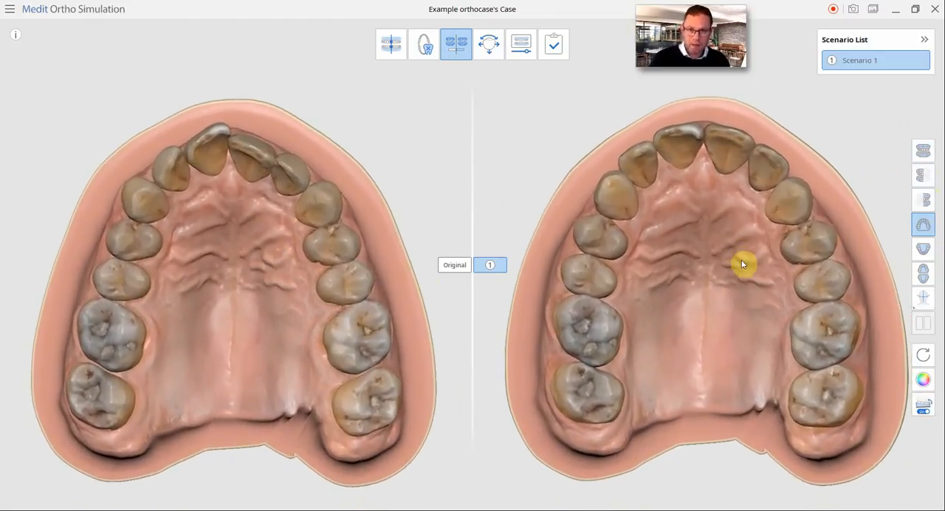
pyautogui.scroll(-3, 738, 258)
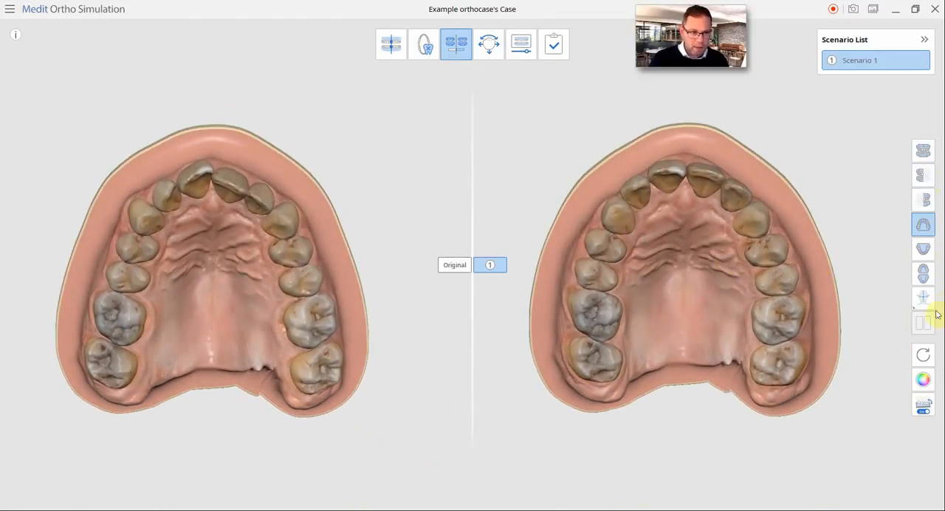
pyautogui.click(922, 274)
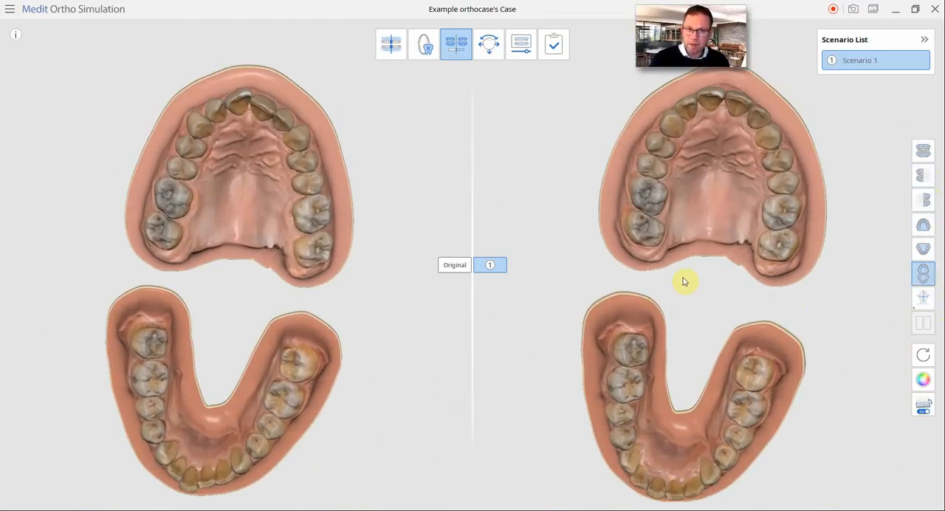
pyautogui.scroll(3, 683, 279)
pyautogui.scroll(5, 683, 279)
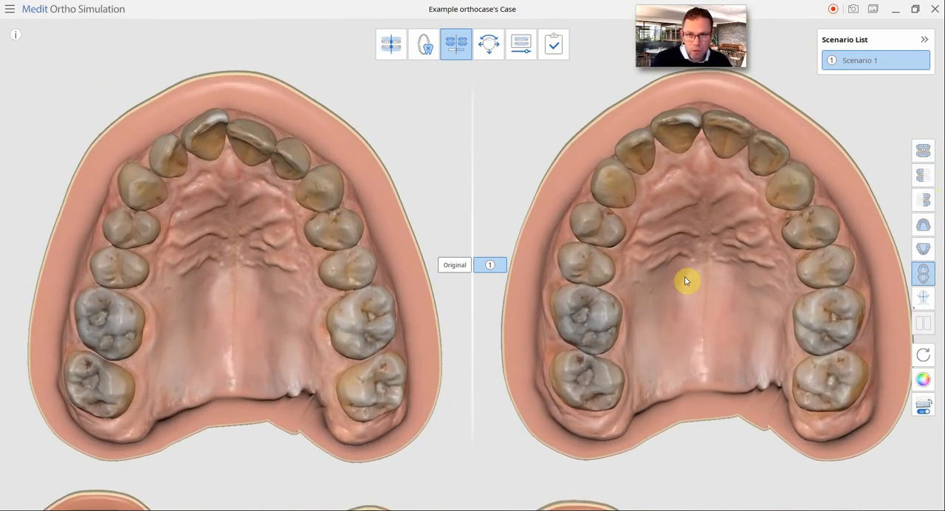
pyautogui.scroll(-2, 684, 278)
pyautogui.scroll(-3, 684, 281)
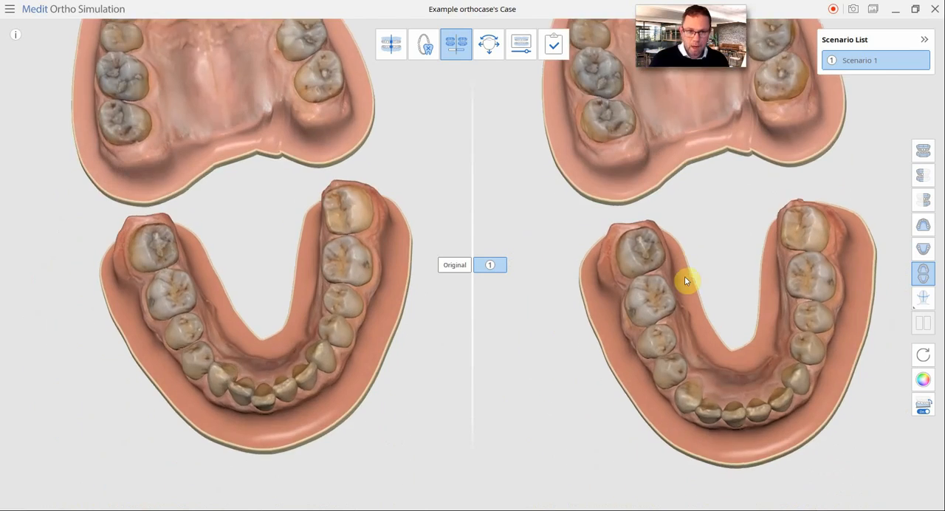
# - Examine the lower arch close up and the whole upper arch side by side in the original and Scenario 1
pyautogui.scroll(3, 646, 234)
pyautogui.scroll(1, 640, 243)
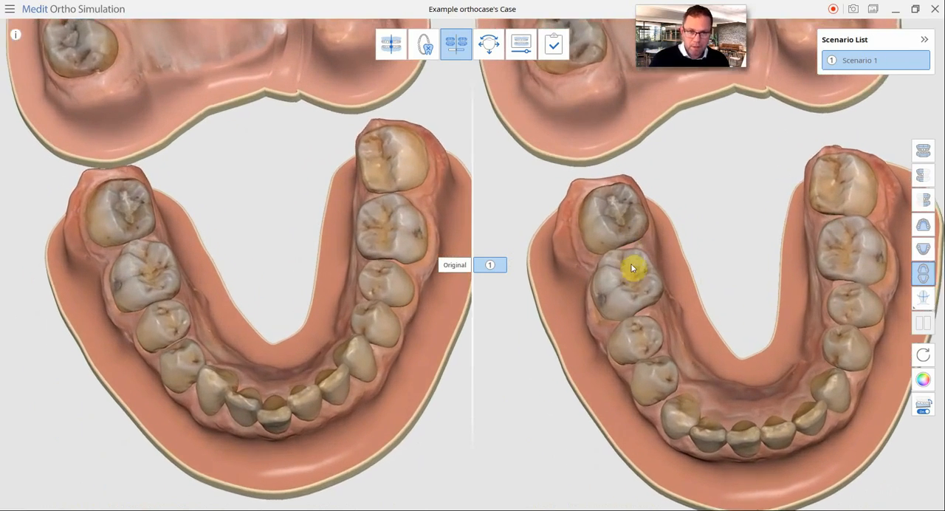
pyautogui.scroll(-3, 632, 274)
pyautogui.moveTo(636, 278); pyautogui.dragTo(652, 287, button='right')
pyautogui.moveTo(652, 287); pyautogui.dragTo(653, 457, button='middle')
pyautogui.moveTo(652, 288); pyautogui.dragTo(694, 234, button='right')
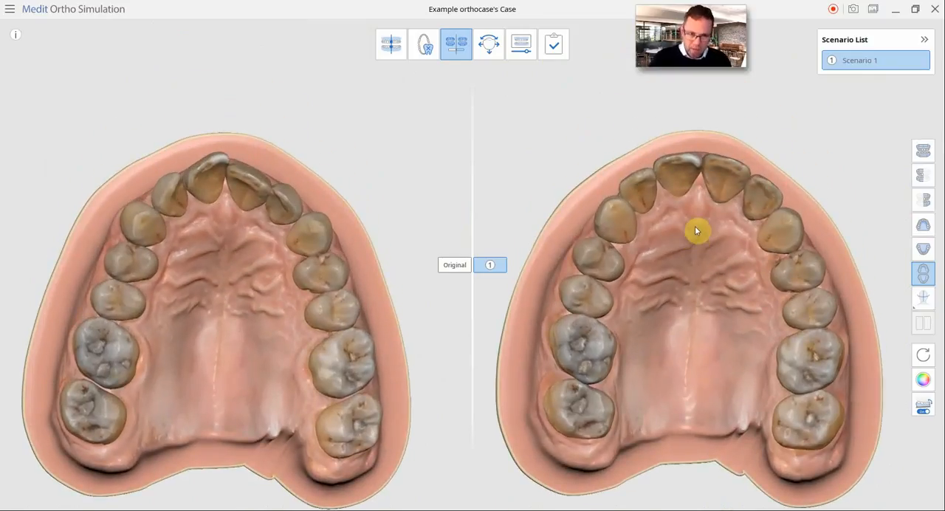
# - Reopen the simulation settings to review the tooth numbering and planned treatment, and cancel out of them
pyautogui.click(424, 46)
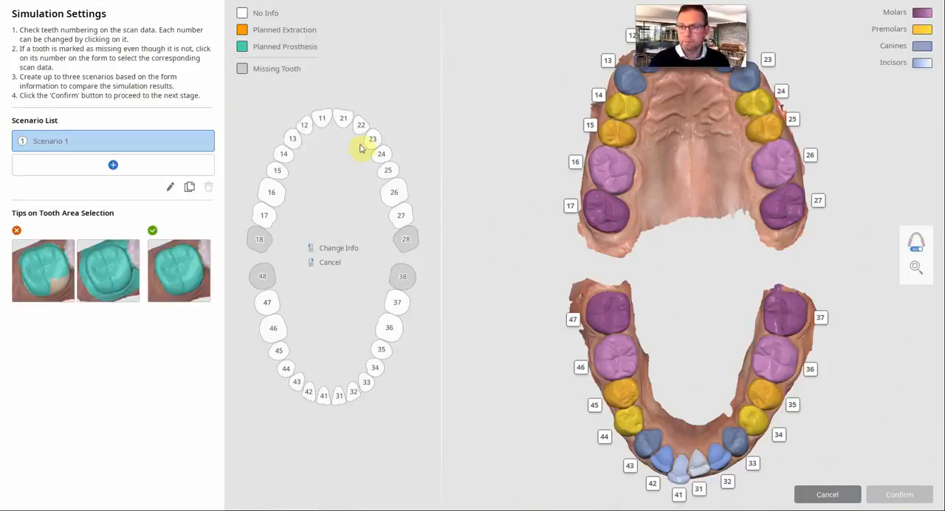
pyautogui.click(827, 495)
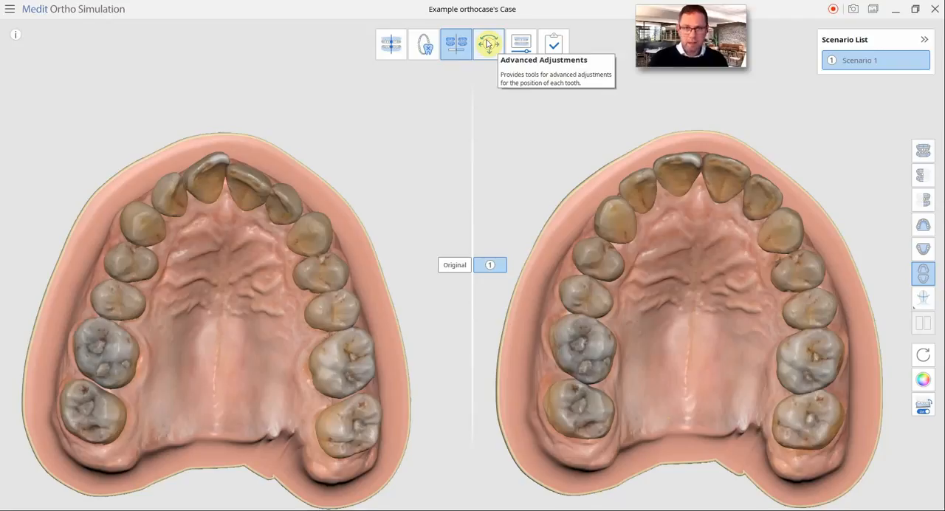
# - Enter Advanced Adjustments in the maxilla occlusal view and show the deviation display on the teeth
pyautogui.click(487, 44)
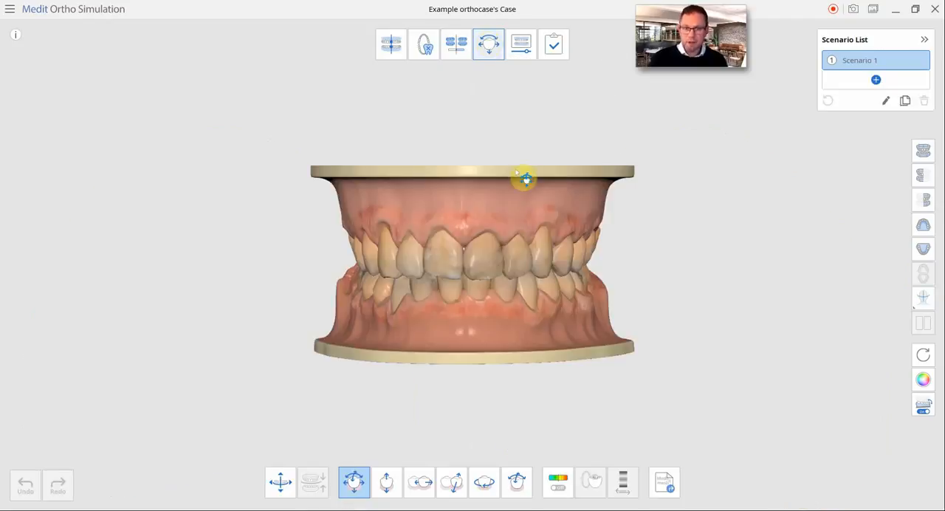
pyautogui.click(922, 224)
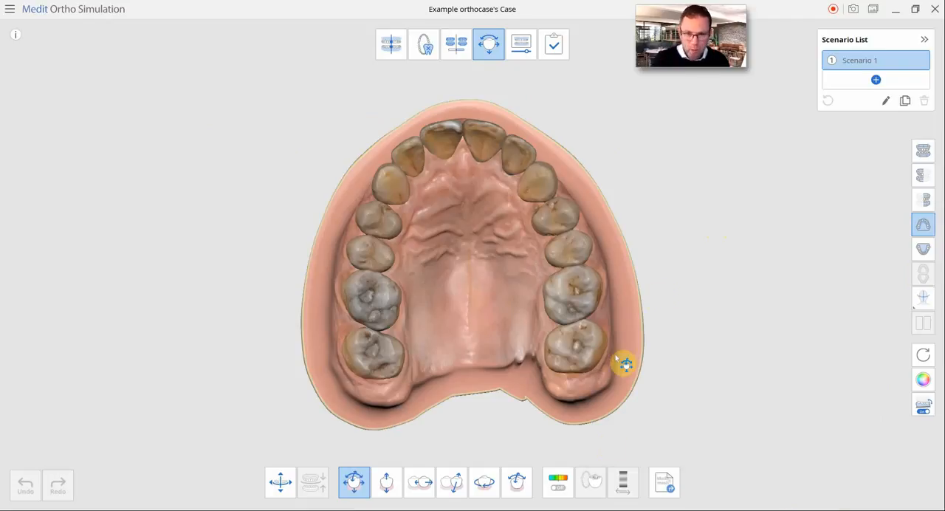
pyautogui.click(555, 481)
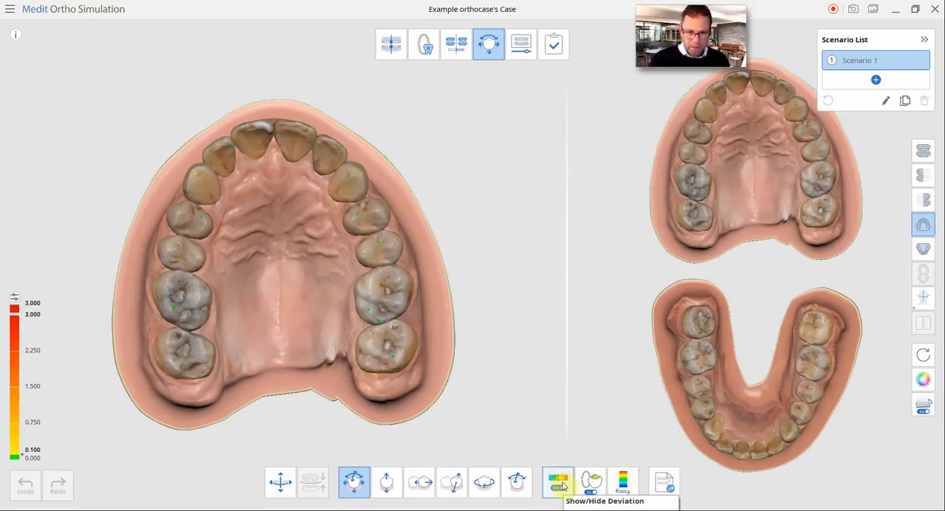
pyautogui.click(596, 483)
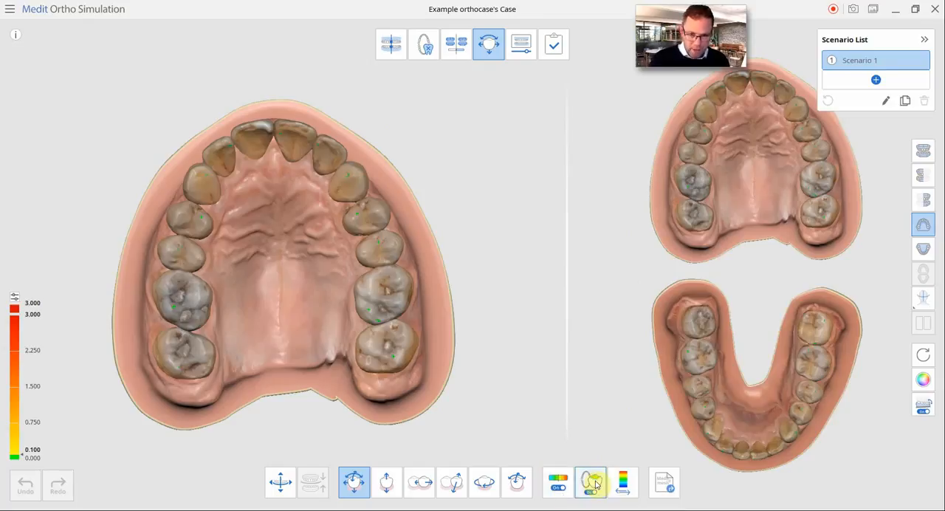
pyautogui.click(594, 482)
pyautogui.click(595, 482)
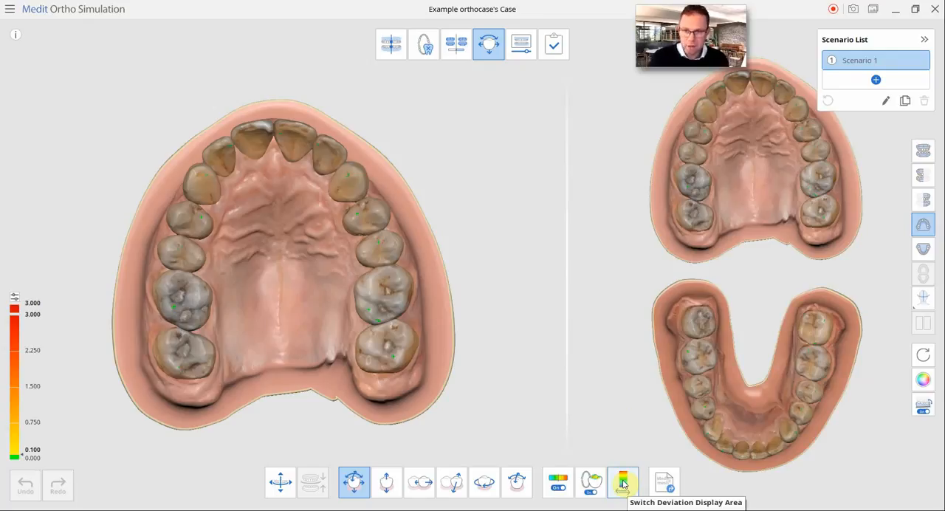
# - Examine the upper teeth with the deviation display covering the entire area, and return it to contacts only
pyautogui.click(622, 484)
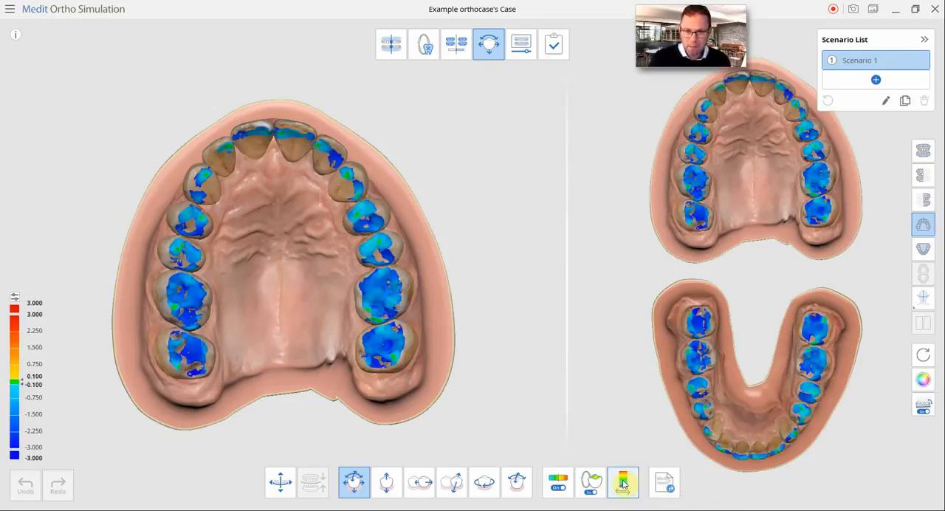
pyautogui.click(622, 484)
pyautogui.click(622, 484)
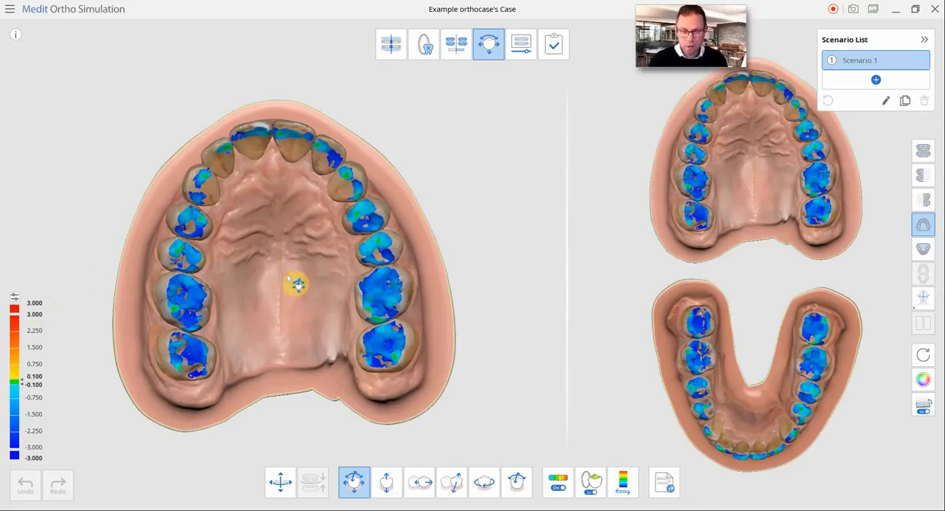
pyautogui.moveTo(295, 283); pyautogui.dragTo(298, 286, button='right')
pyautogui.scroll(5, 299, 286)
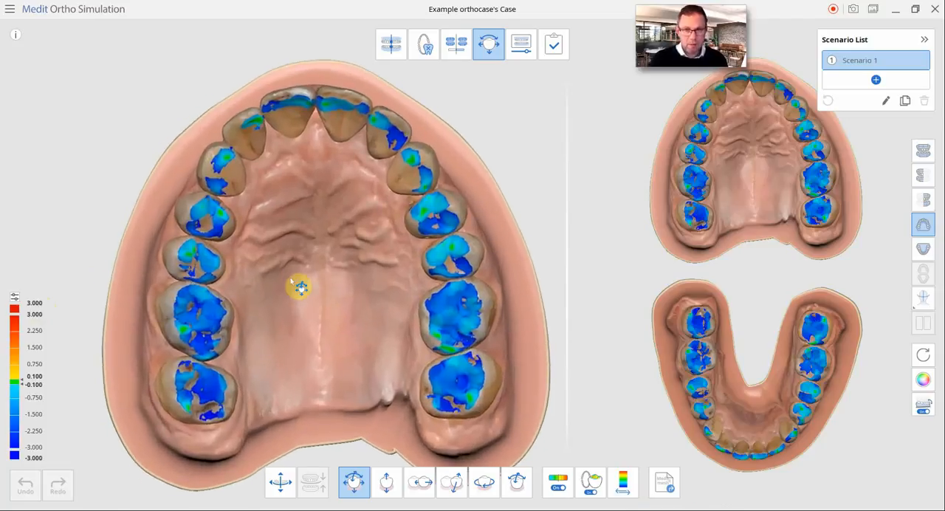
pyautogui.scroll(1, 298, 286)
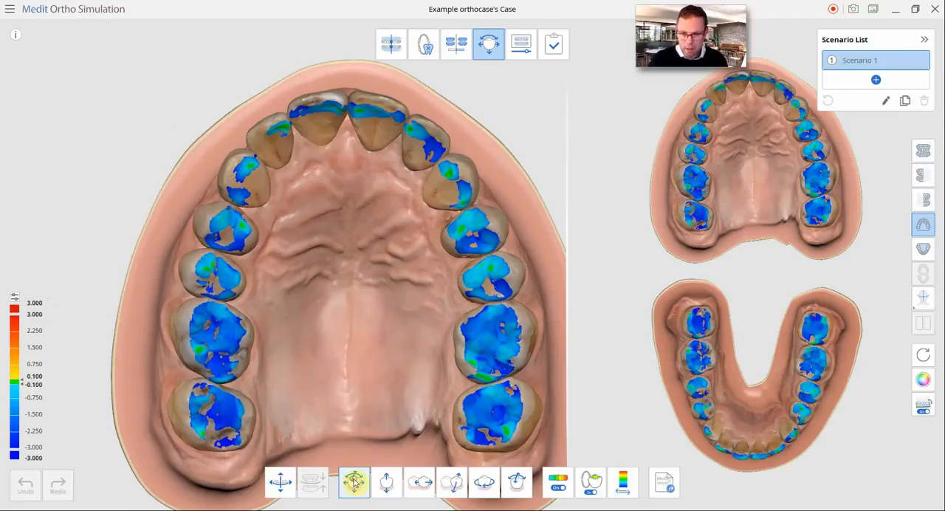
pyautogui.click(623, 482)
# - Move the upper front teeth from canine 13 to canine 23 slightly outward along the arch in Scenario 1
pyautogui.click(441, 193)
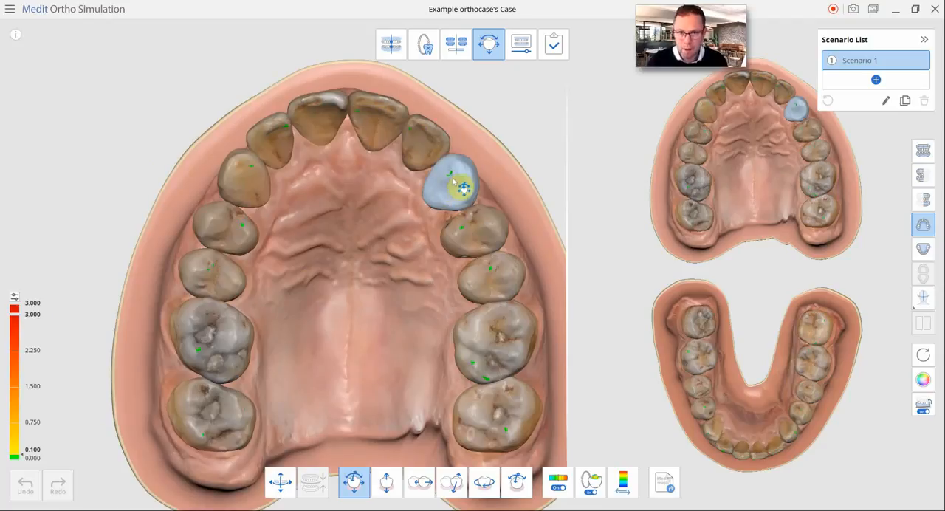
pyautogui.moveTo(454, 182); pyautogui.dragTo(458, 178)
pyautogui.click(232, 169)
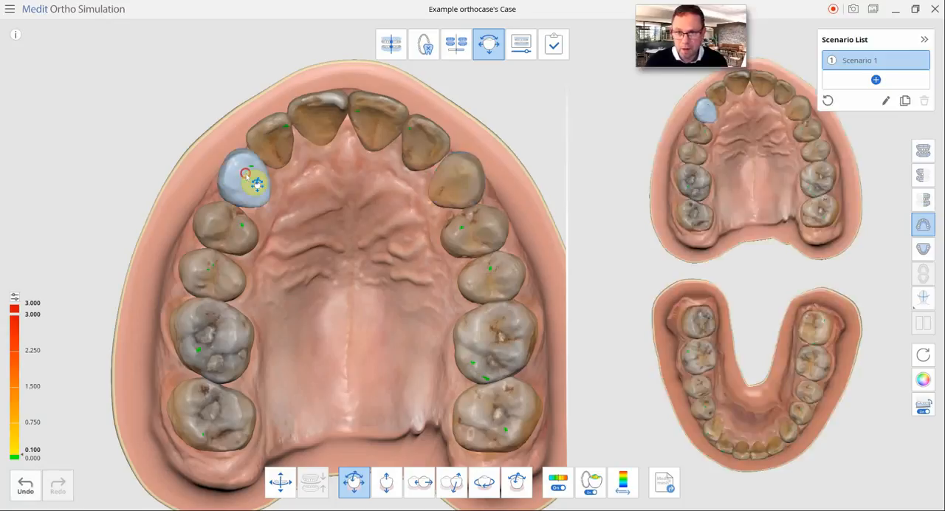
pyautogui.moveTo(253, 178); pyautogui.dragTo(240, 170)
pyautogui.click(273, 144)
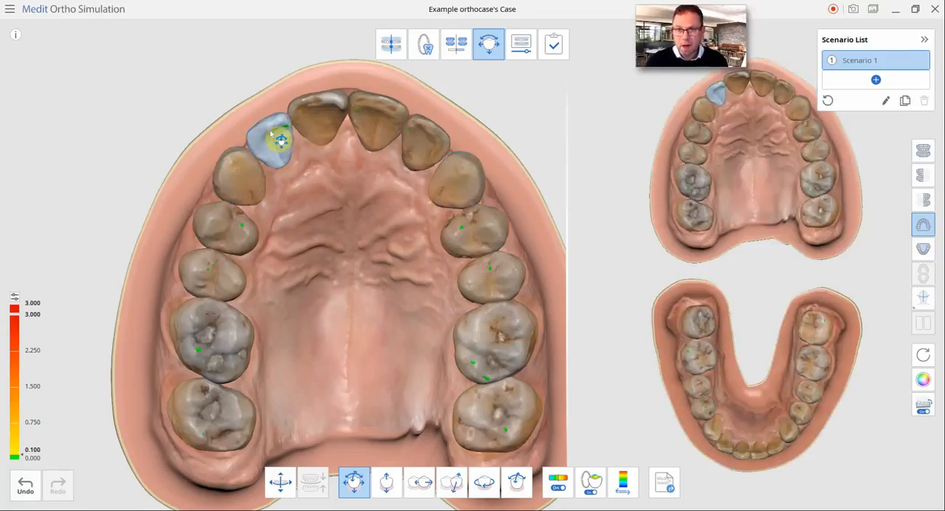
pyautogui.moveTo(270, 134); pyautogui.dragTo(310, 113)
pyautogui.click(317, 120)
pyautogui.click(371, 125)
pyautogui.moveTo(371, 124); pyautogui.dragTo(420, 147)
pyautogui.click(411, 140)
# - Try moving upper molar 26 outward, check its deviation in both display areas, and undo the move
pyautogui.click(497, 391)
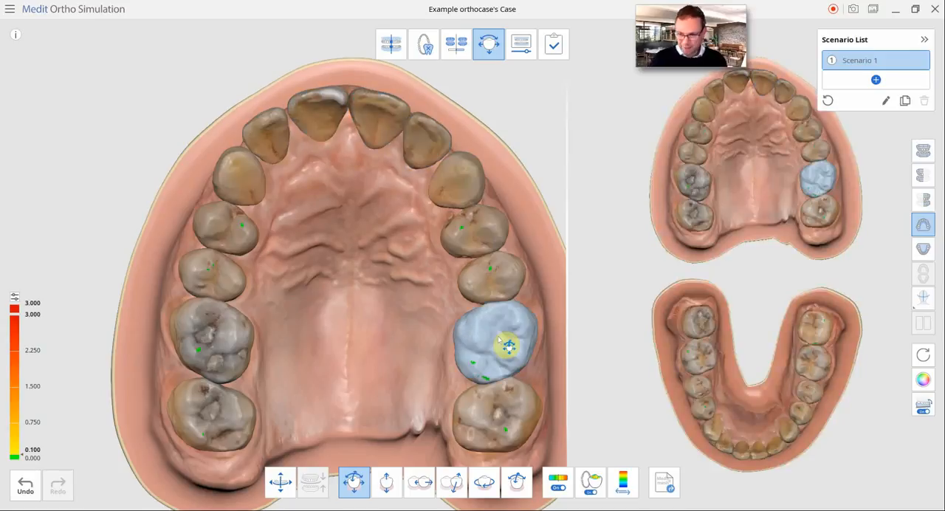
pyautogui.moveTo(498, 339); pyautogui.dragTo(516, 338)
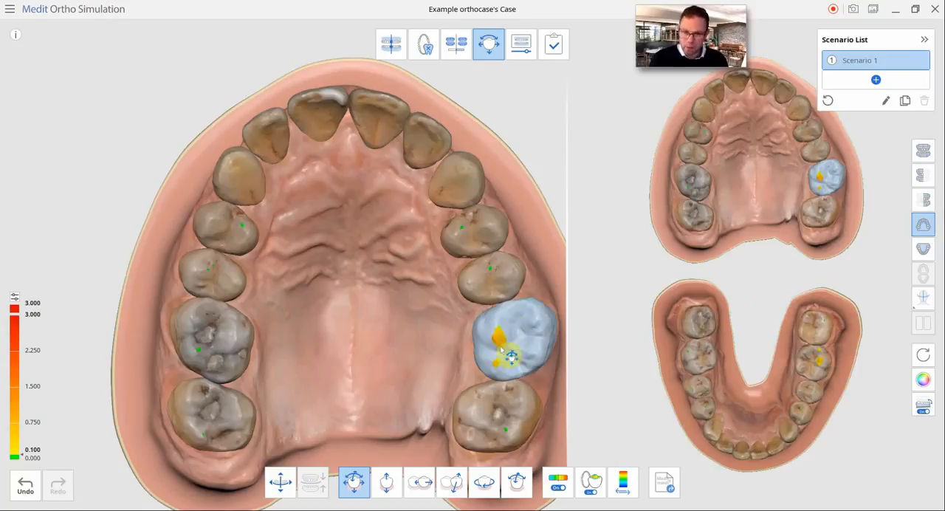
pyautogui.click(622, 482)
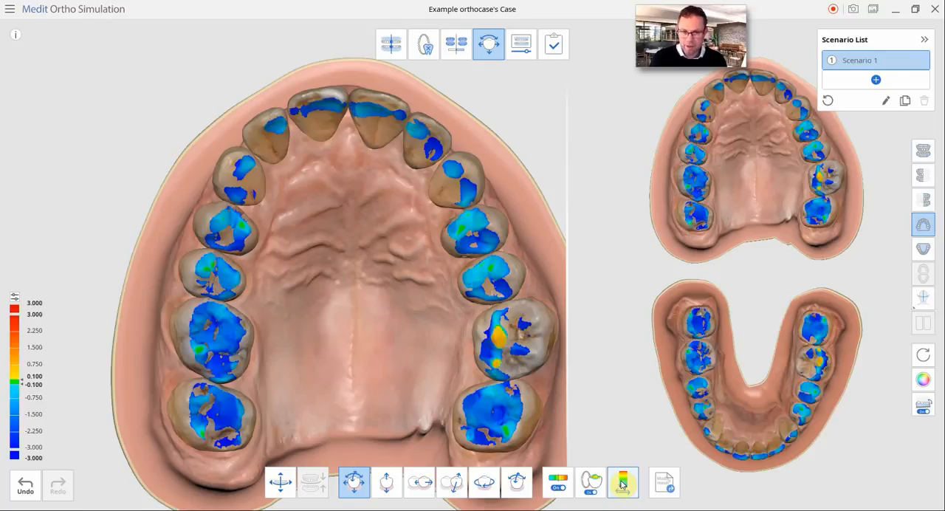
pyautogui.click(622, 482)
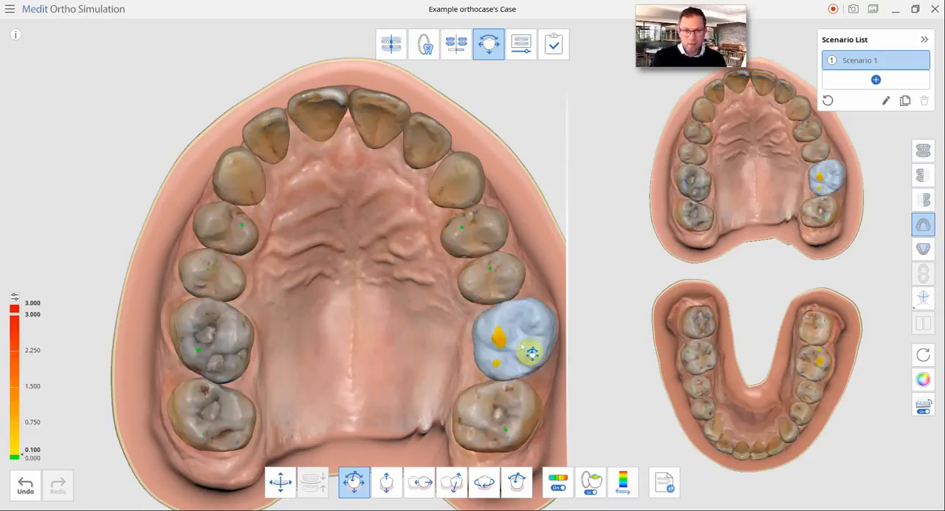
pyautogui.click(26, 485)
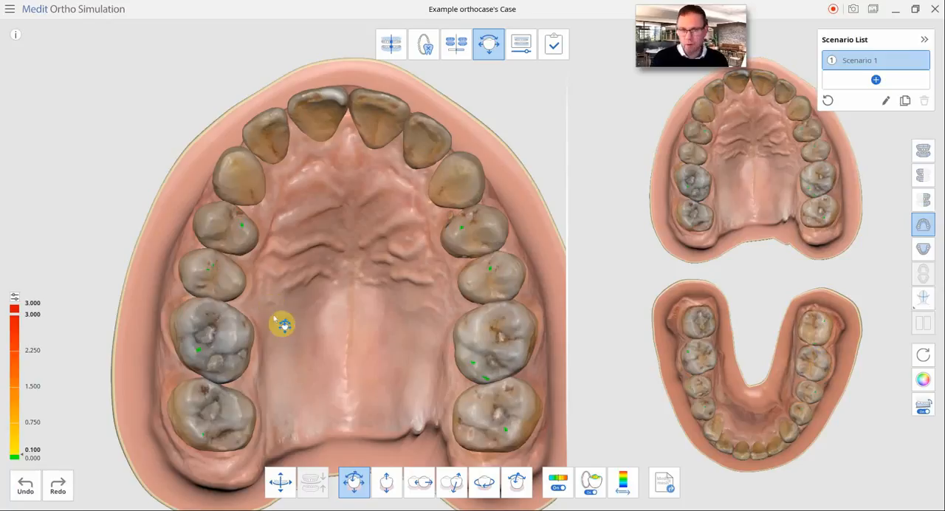
# - Adjust the inclination of upper central incisors 21 and 11 with the single-direction tilt tool
pyautogui.moveTo(378, 176); pyautogui.dragTo(363, 196, button='right')
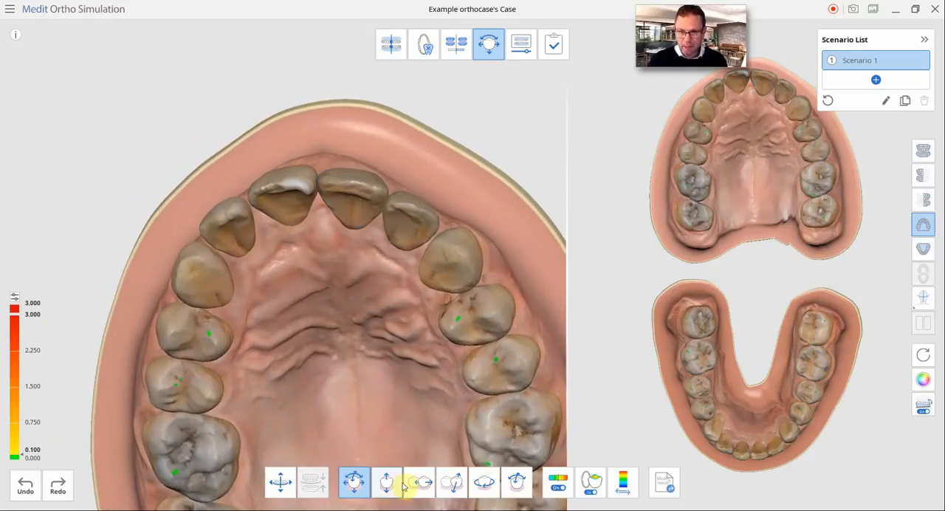
pyautogui.click(355, 484)
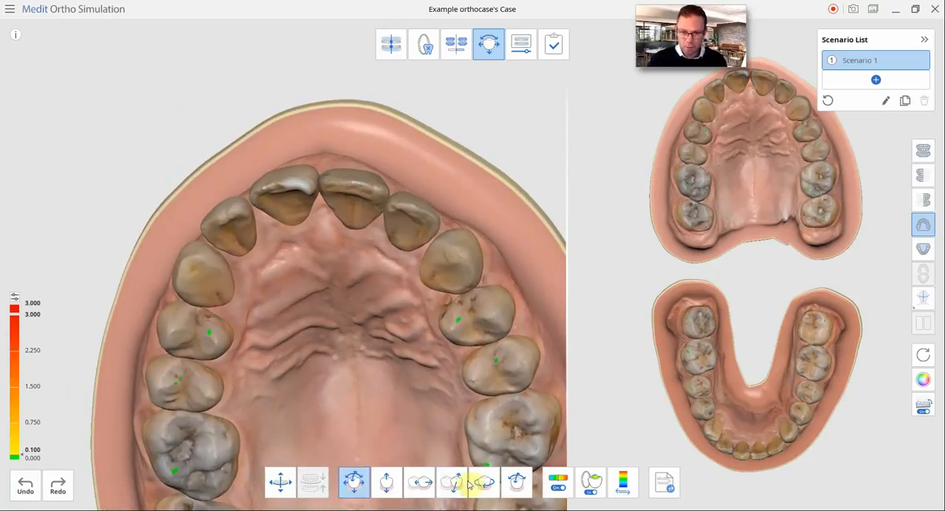
pyautogui.click(517, 483)
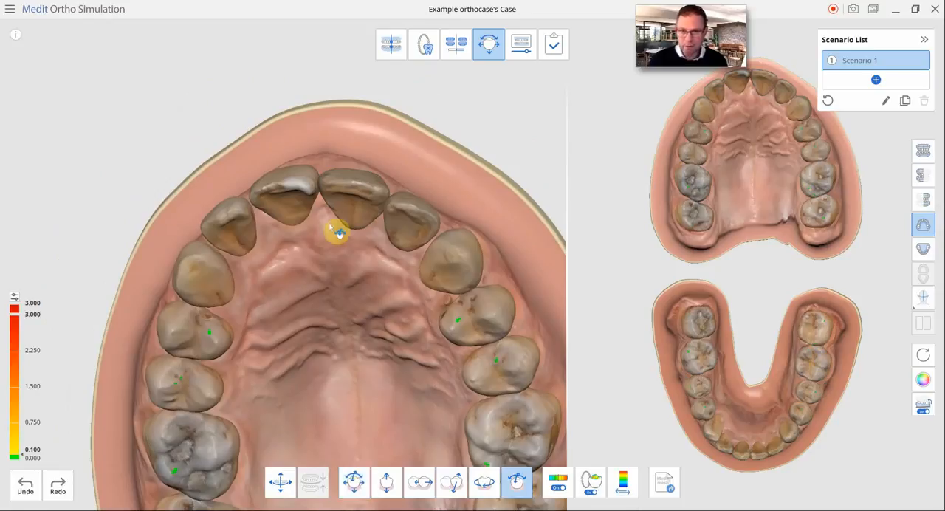
pyautogui.moveTo(359, 188); pyautogui.dragTo(356, 182)
pyautogui.moveTo(276, 187); pyautogui.dragTo(299, 211)
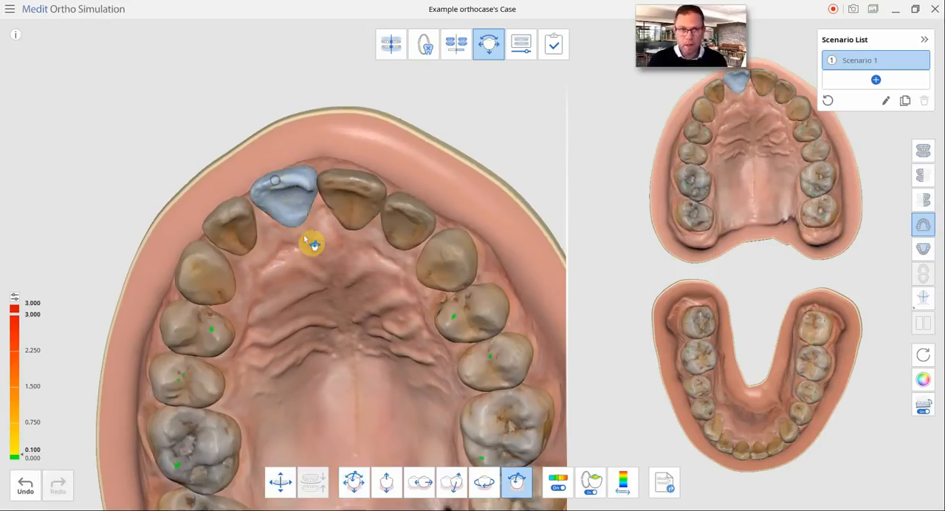
pyautogui.scroll(-3, 346, 252)
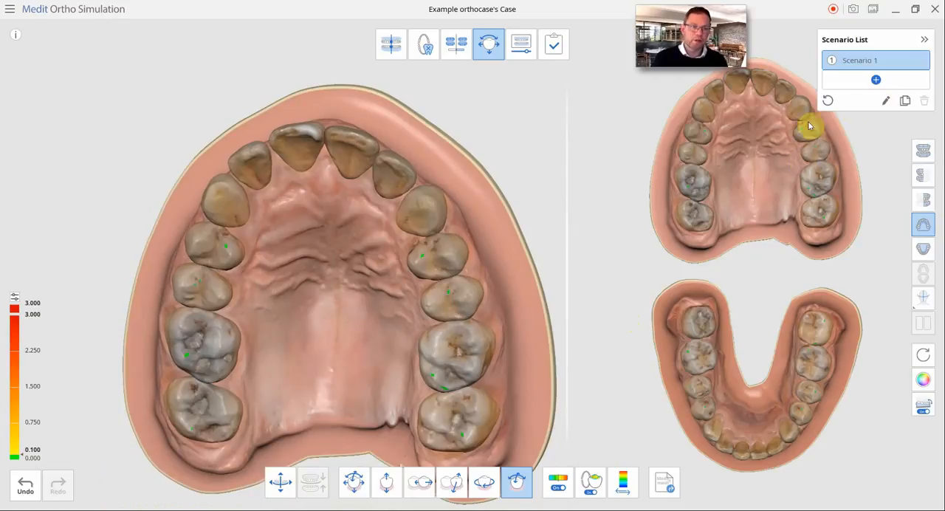
# - Add Scenario 2 and adjust the inclination of upper first premolar 24 in it
pyautogui.click(875, 79)
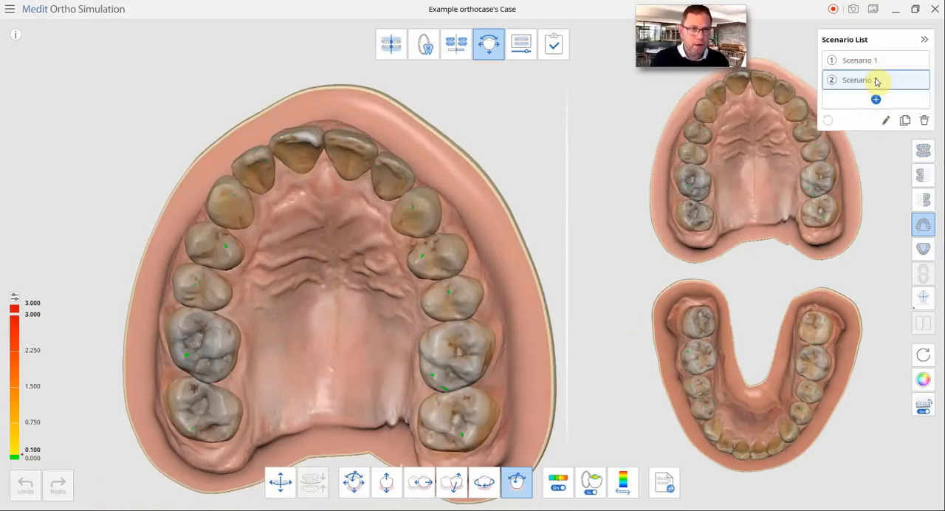
pyautogui.scroll(-1, 401, 266)
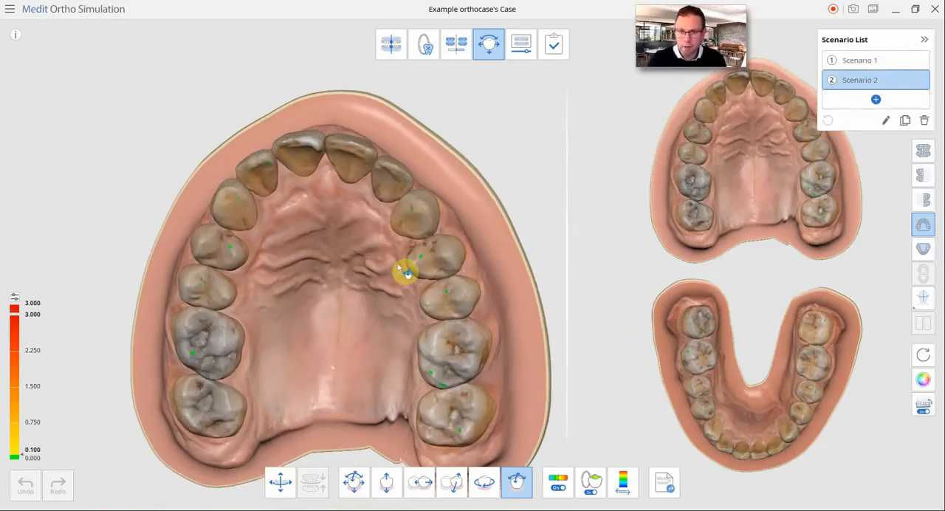
pyautogui.scroll(4, 401, 263)
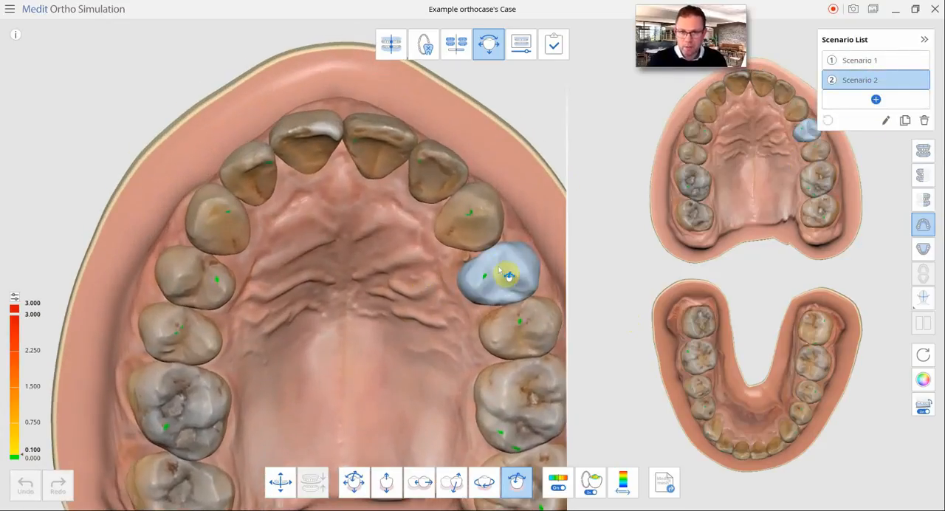
pyautogui.moveTo(508, 276)
pyautogui.mouseDown()
pyautogui.moveTo(500, 270)
pyautogui.moveTo(508, 269)
pyautogui.mouseUp()
# - Move upper teeth 14, 13, 12, 11, 21 and 22 slightly outward in Scenario 2 with the free movement tool
pyautogui.click(353, 481)
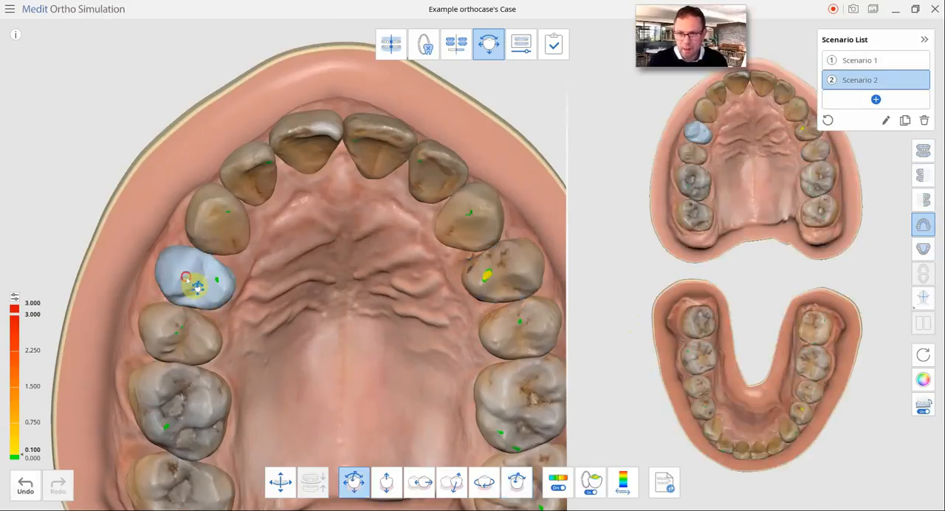
pyautogui.moveTo(184, 277); pyautogui.dragTo(178, 278)
pyautogui.moveTo(217, 237); pyautogui.dragTo(206, 229)
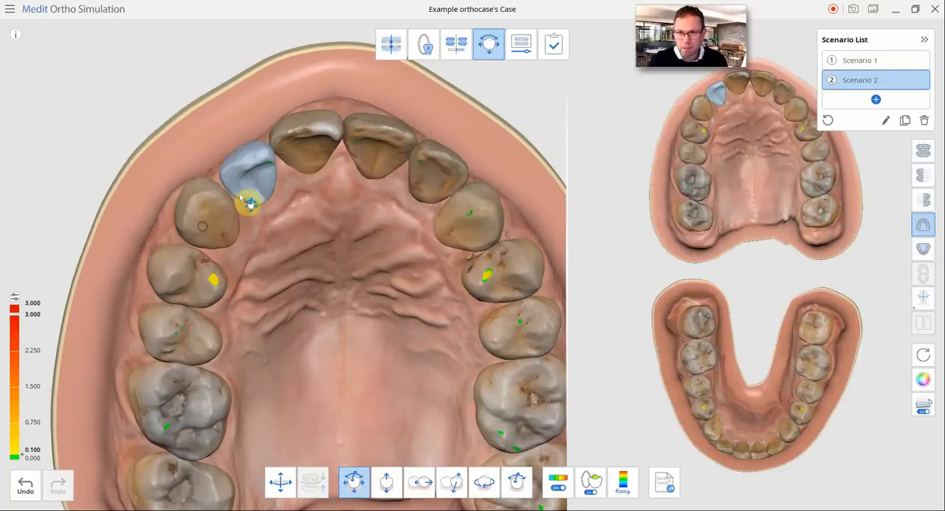
pyautogui.moveTo(241, 194); pyautogui.dragTo(233, 185)
pyautogui.moveTo(291, 154); pyautogui.dragTo(289, 151)
pyautogui.moveTo(358, 155); pyautogui.dragTo(360, 151)
pyautogui.moveTo(432, 163); pyautogui.dragTo(438, 160)
# - Move upper molar 26 slightly outward in Scenario 2
pyautogui.scroll(-3, 427, 222)
pyautogui.moveTo(425, 295); pyautogui.dragTo(426, 259, button='right')
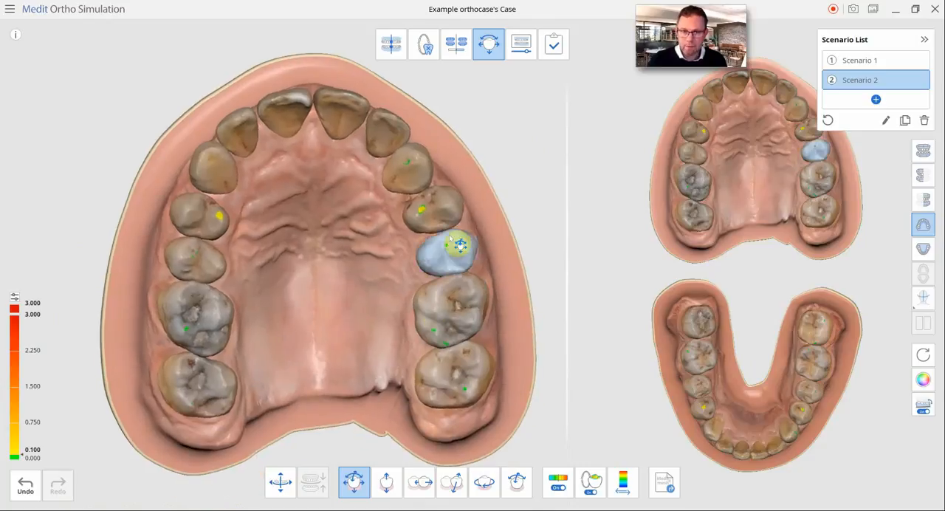
pyautogui.moveTo(458, 301); pyautogui.dragTo(467, 299)
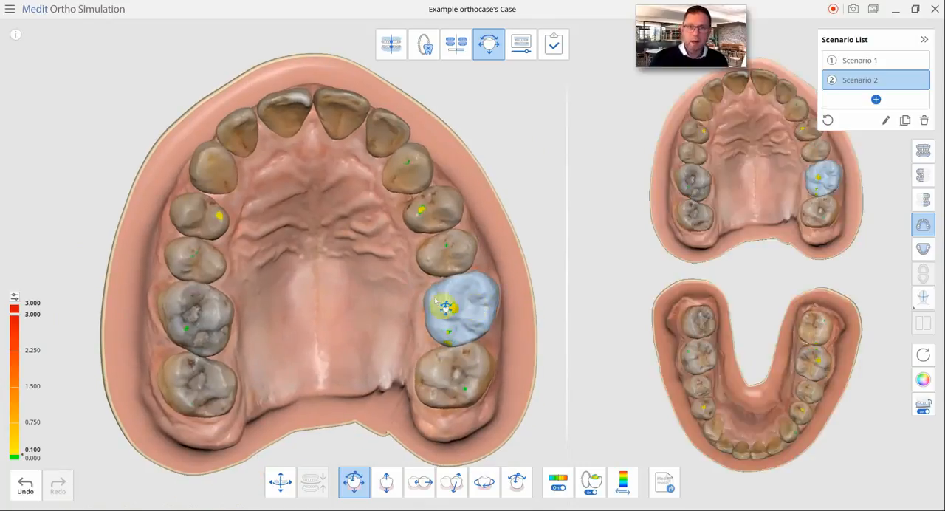
# - Inspect the adjusted upper arch of Scenario 2 at an angle and open the Animation View
pyautogui.scroll(1, 350, 312)
pyautogui.moveTo(350, 311); pyautogui.dragTo(351, 317, button='right')
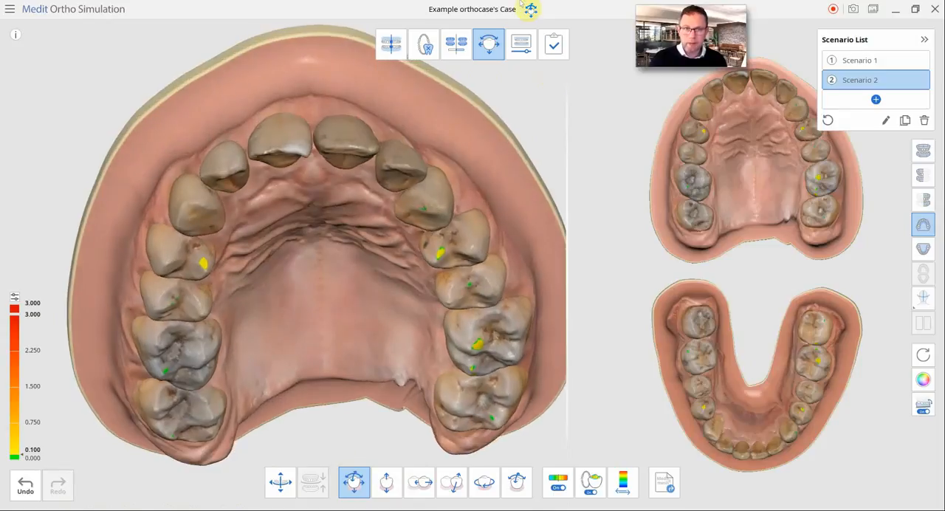
pyautogui.click(521, 45)
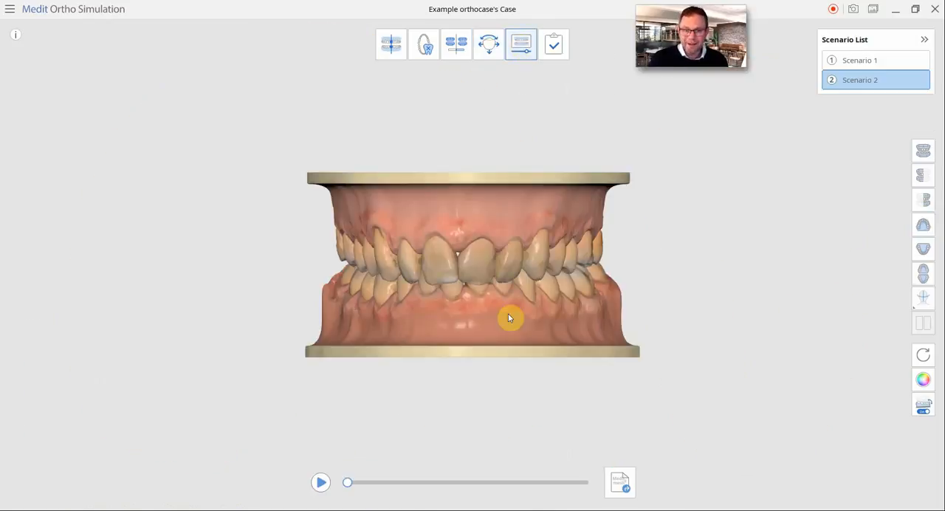
# - Examine the upper and lower arches together from the front at close range in the Animation View
pyautogui.moveTo(510, 279); pyautogui.dragTo(707, 269, button='right')
pyautogui.scroll(3, 510, 280)
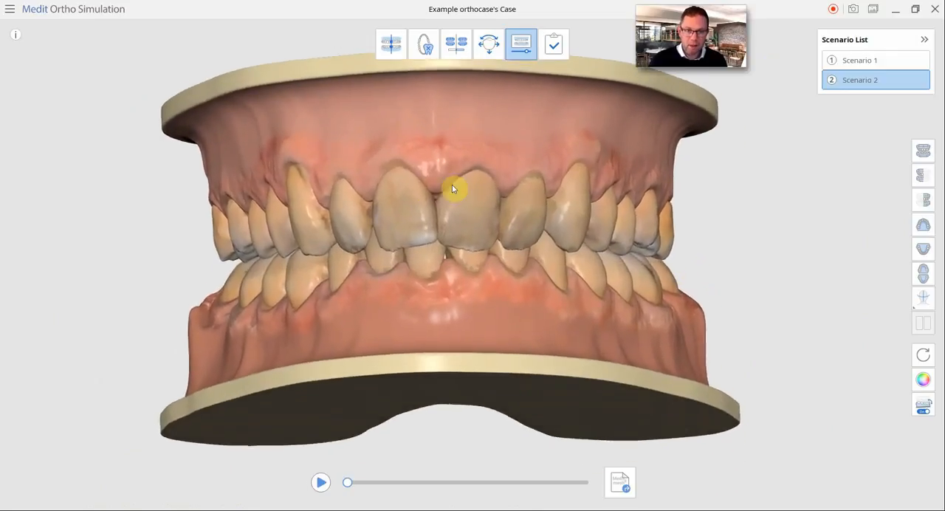
pyautogui.moveTo(452, 184); pyautogui.dragTo(452, 207, button='middle')
pyautogui.scroll(1, 564, 326)
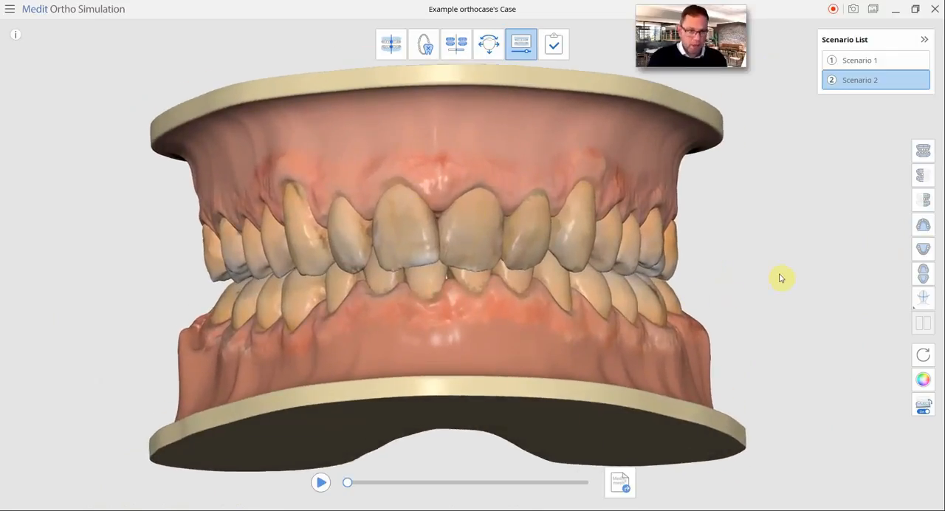
# - Show only the upper arch from the occlusal side and display it in plain model colours without the scanned texture
pyautogui.click(926, 227)
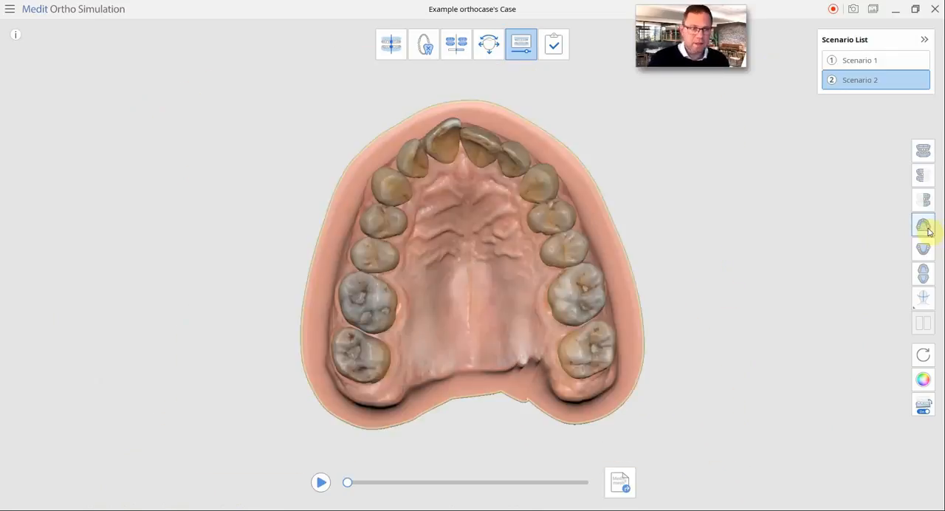
pyautogui.scroll(2, 441, 228)
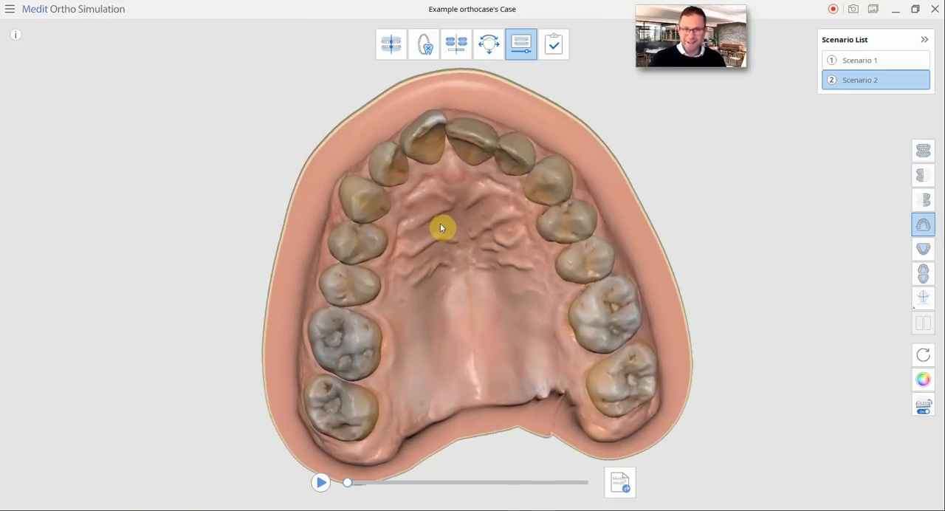
pyautogui.scroll(-2, 443, 230)
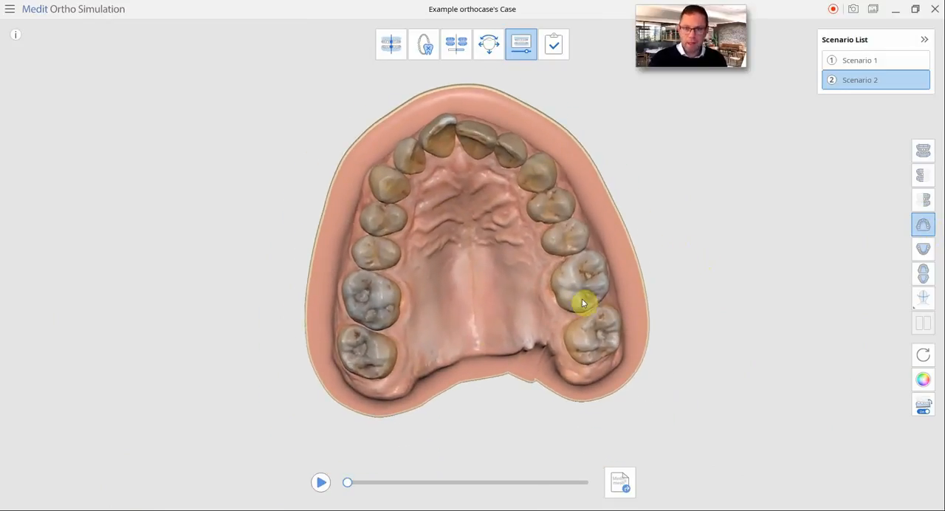
pyautogui.scroll(3, 474, 323)
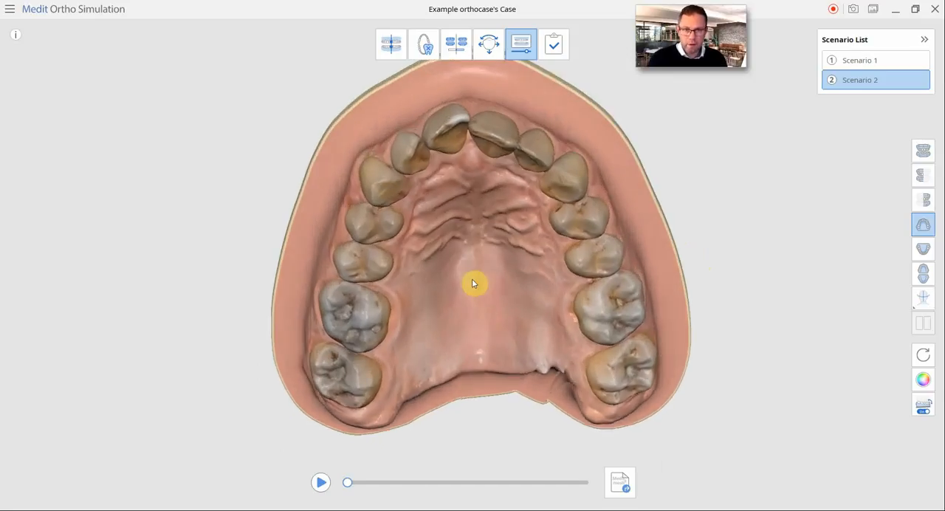
pyautogui.scroll(-3, 475, 279)
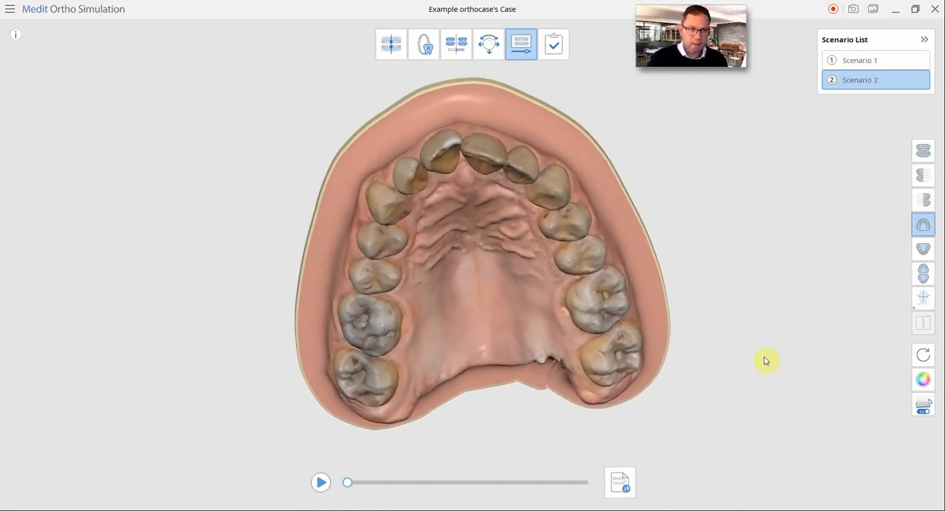
pyautogui.click(922, 380)
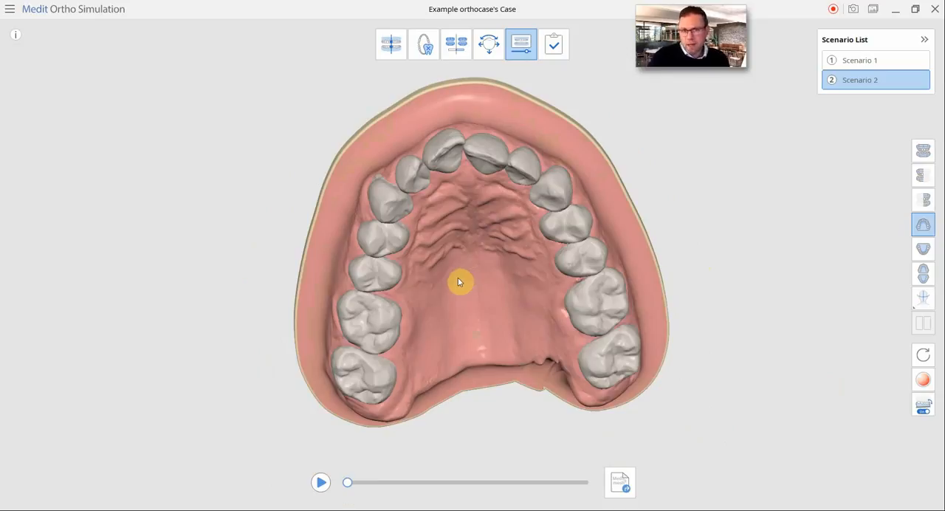
pyautogui.moveTo(457, 284); pyautogui.dragTo(471, 165, button='right')
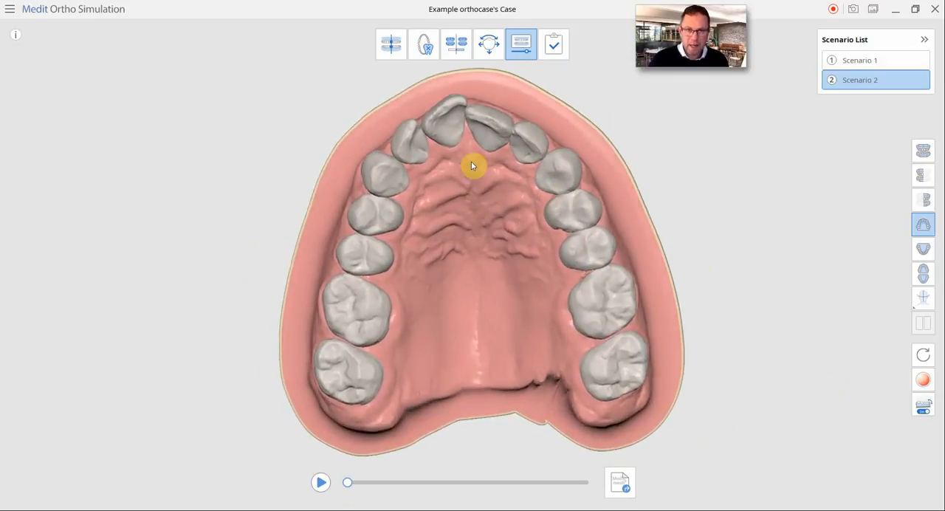
# - Play the tooth movement animation of the upper arch for Scenario 2 and for Scenario 1
pyautogui.click(319, 484)
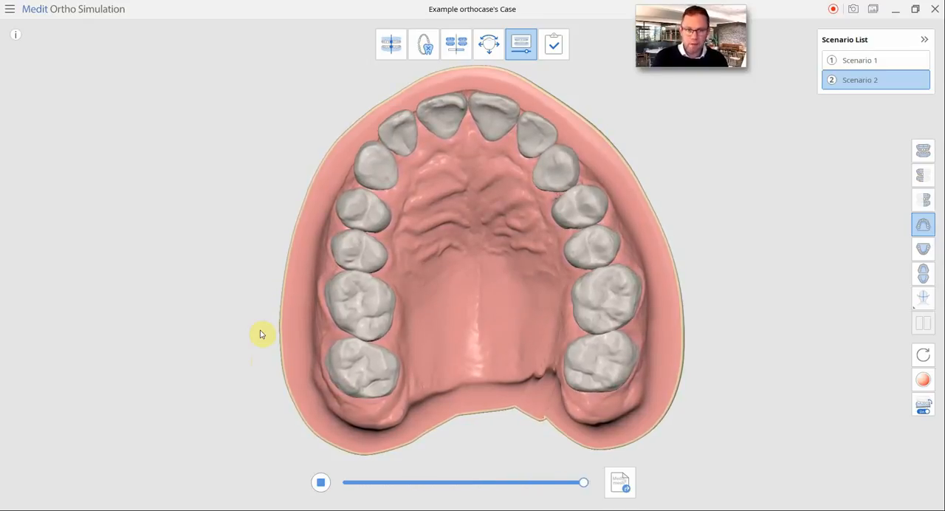
pyautogui.click(860, 62)
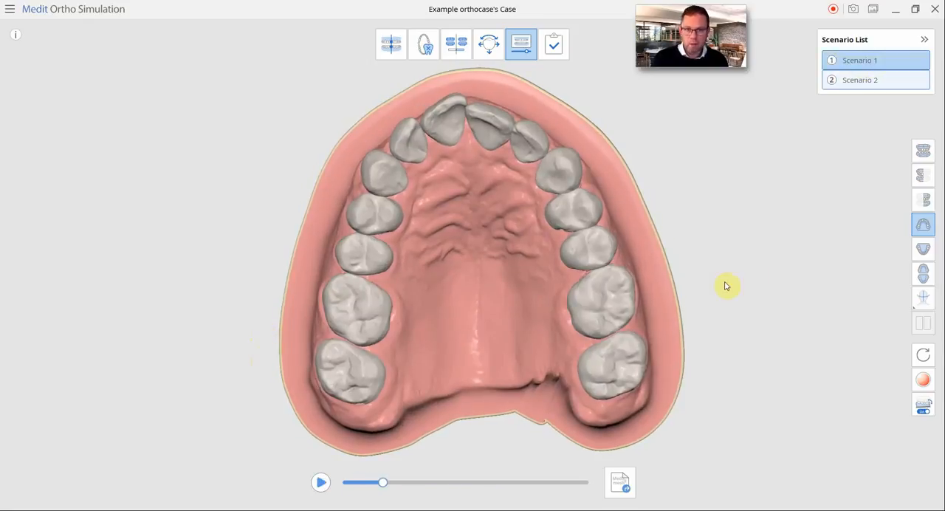
pyautogui.click(320, 483)
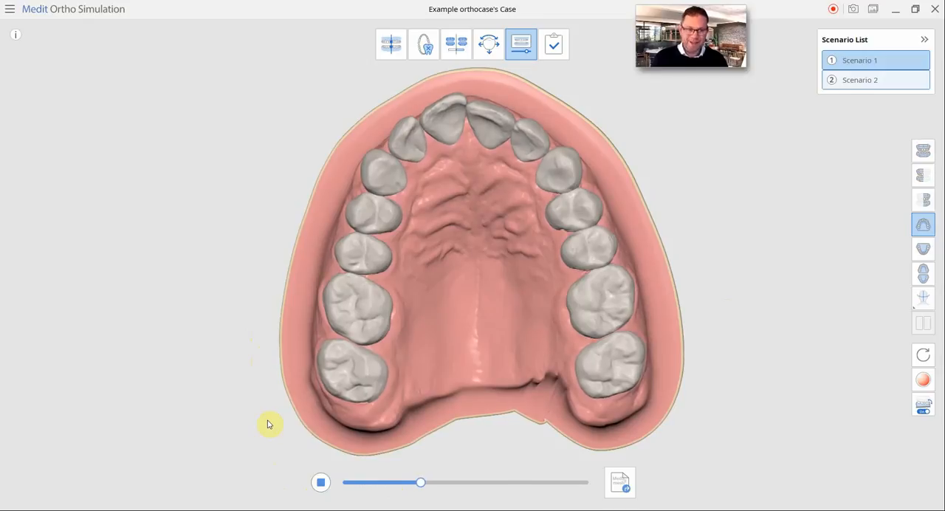